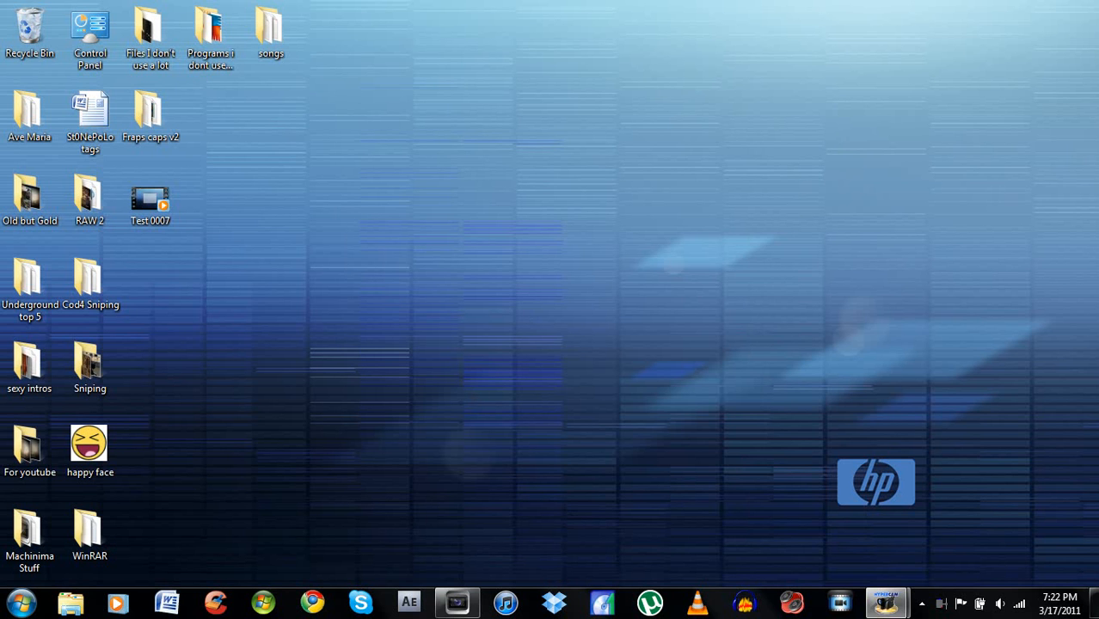
- Switch to Vegas Pro, shrink its window beside the desktop files, and import the Test 0007 video into the project media
mouse_move(456, 602)
click(439, 522)
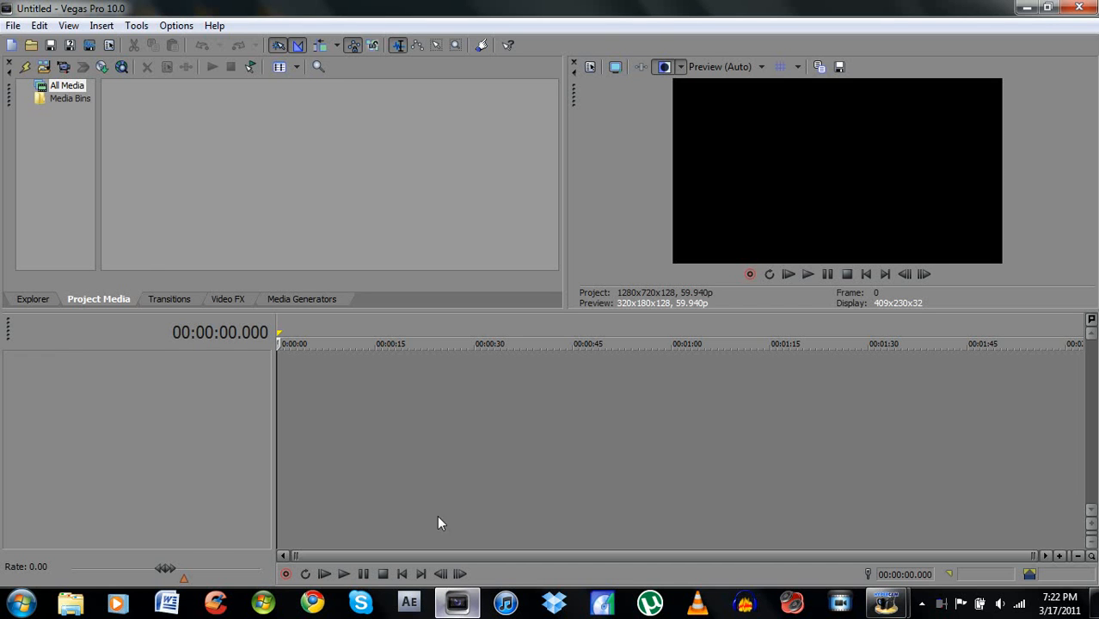
click(1047, 8)
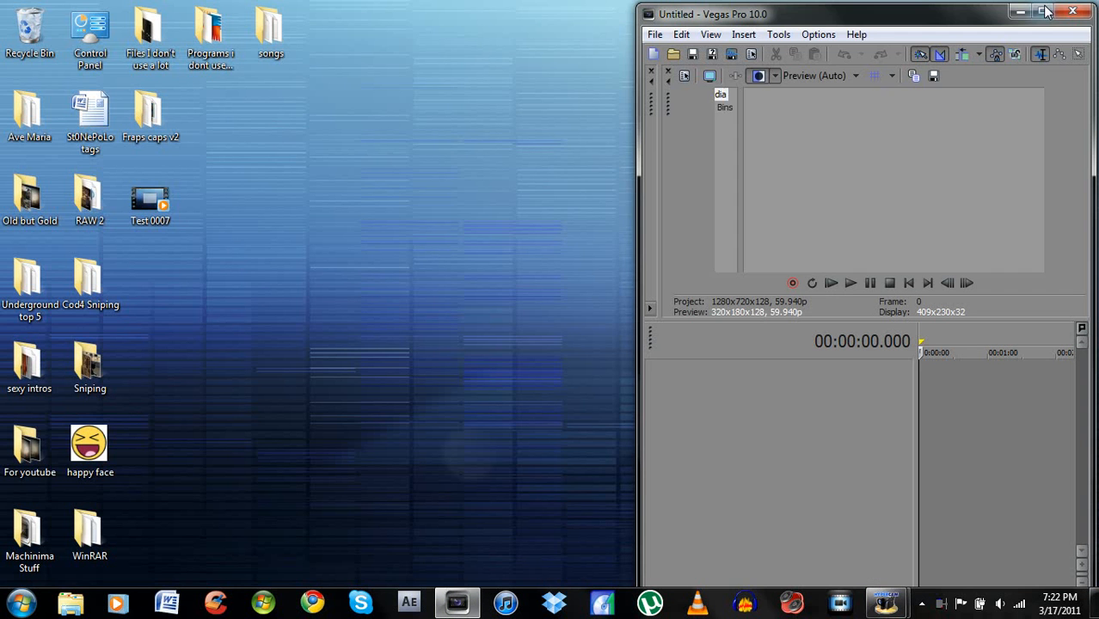
drag(638, 263, 415, 270)
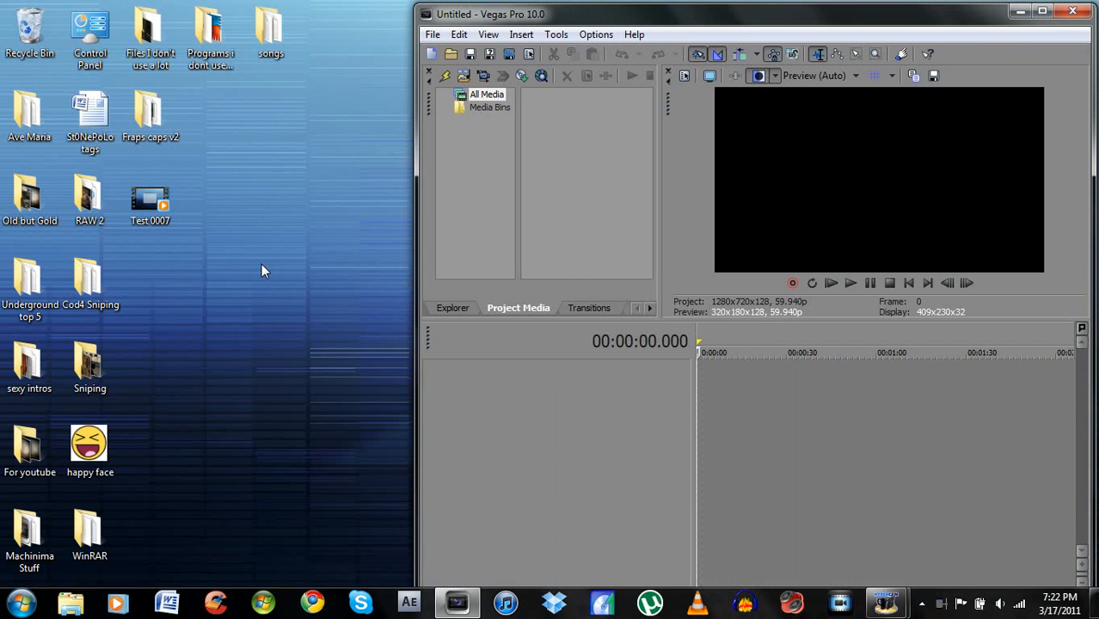
drag(159, 210, 584, 143)
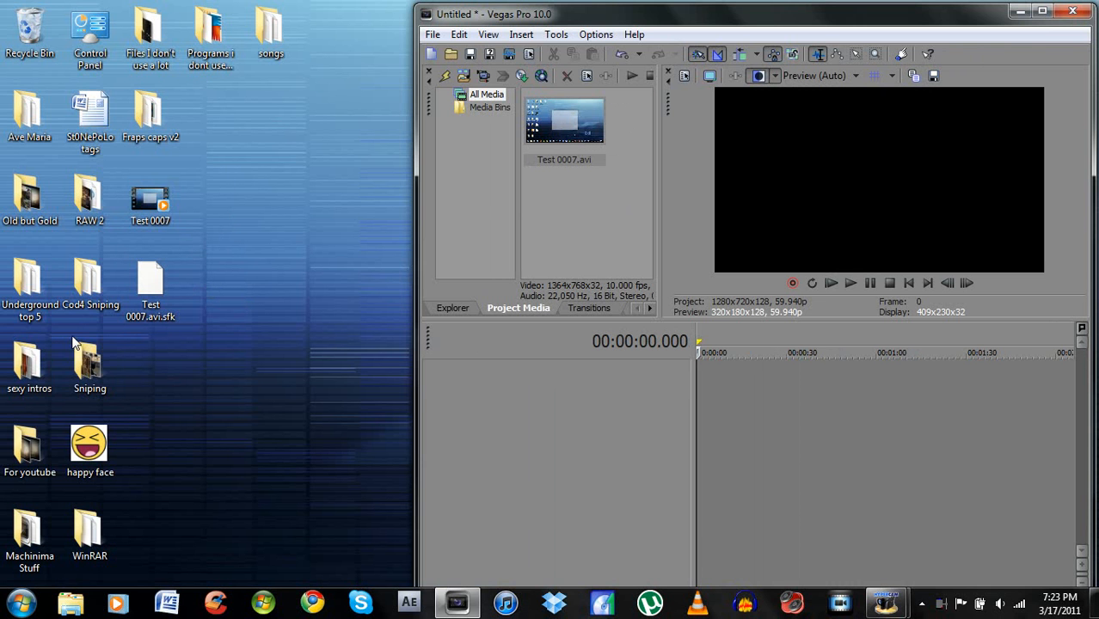
- Import the Untitled video from the sexy intros folder into the project media, then close the folder and maximize the editor
double_click(28, 374)
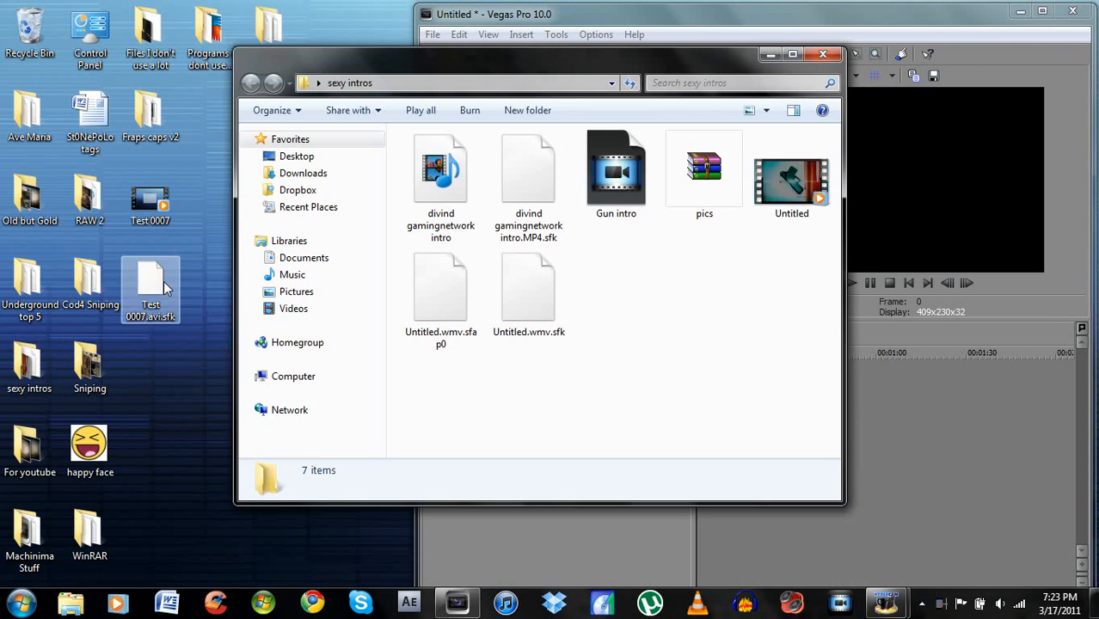
drag(563, 56, 211, 116)
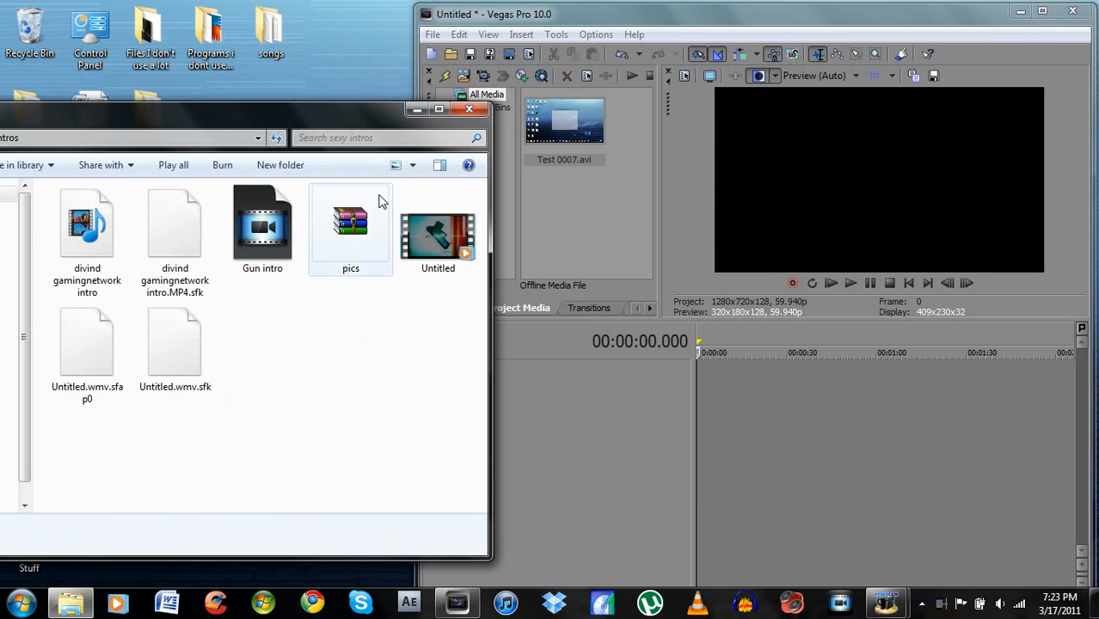
drag(440, 242, 560, 234)
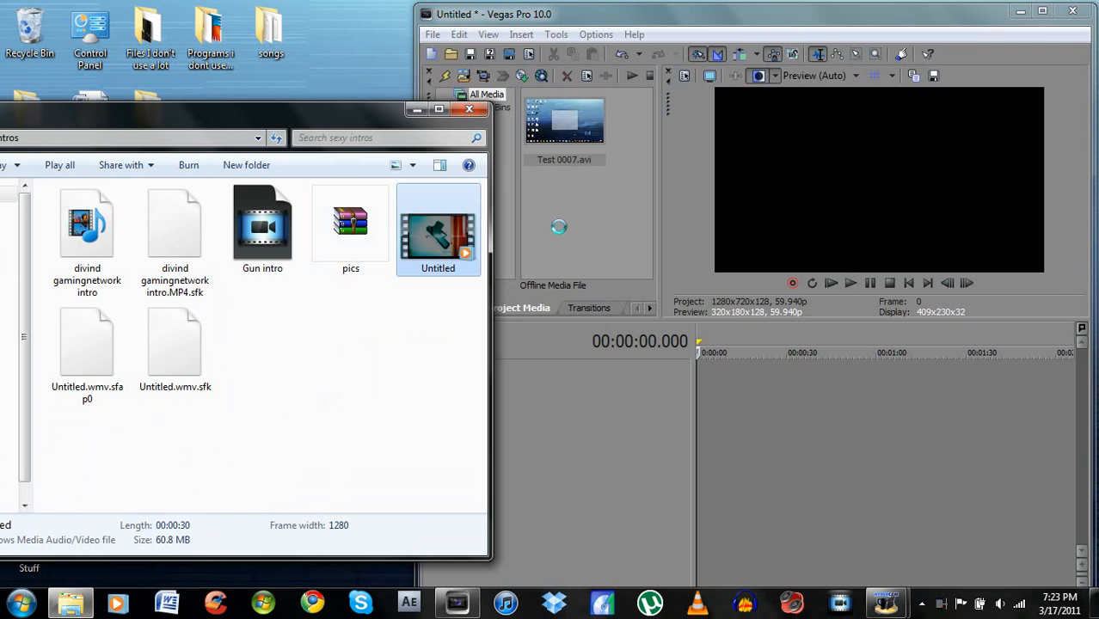
click(470, 112)
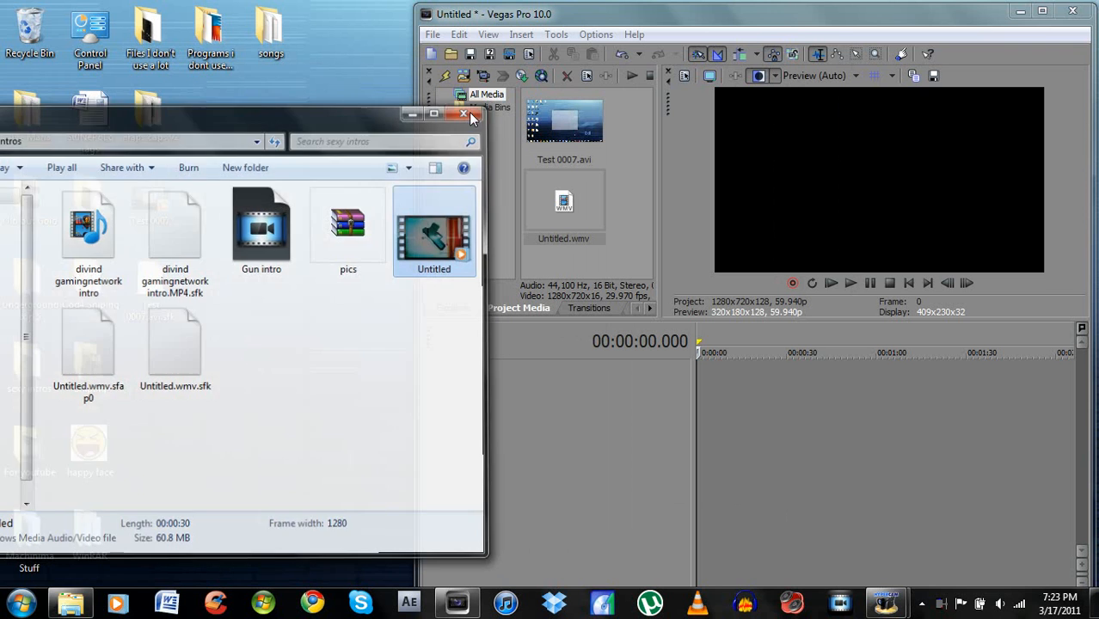
click(1042, 11)
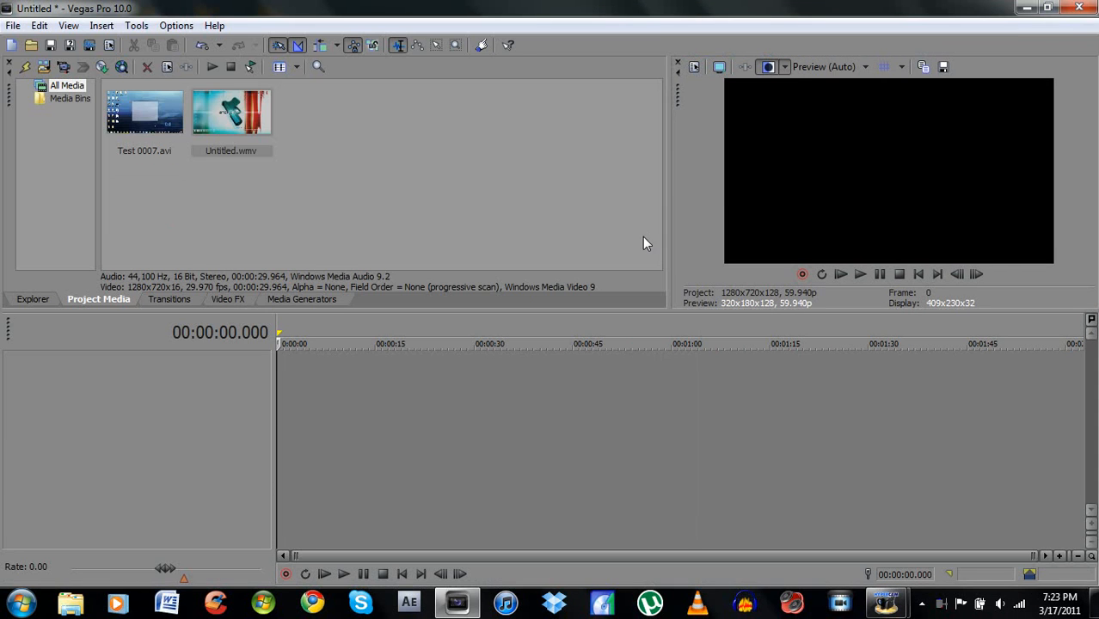
- Place Untitled.wmv at the start of the timeline and Test 0007.avi on new tracks directly after it
click(247, 114)
drag(246, 112, 283, 398)
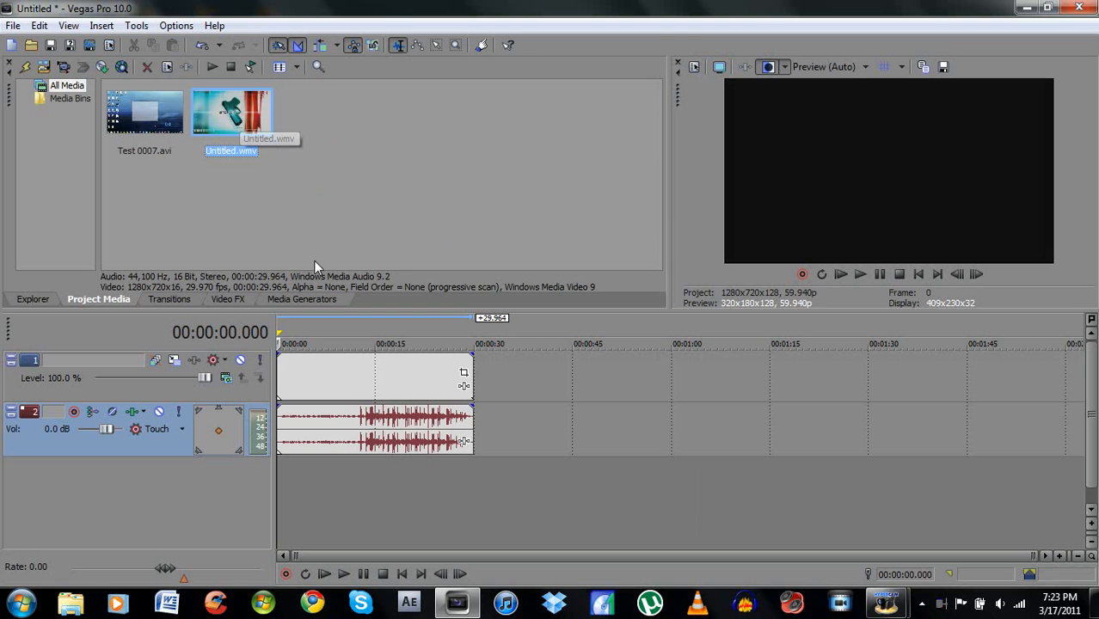
click(155, 118)
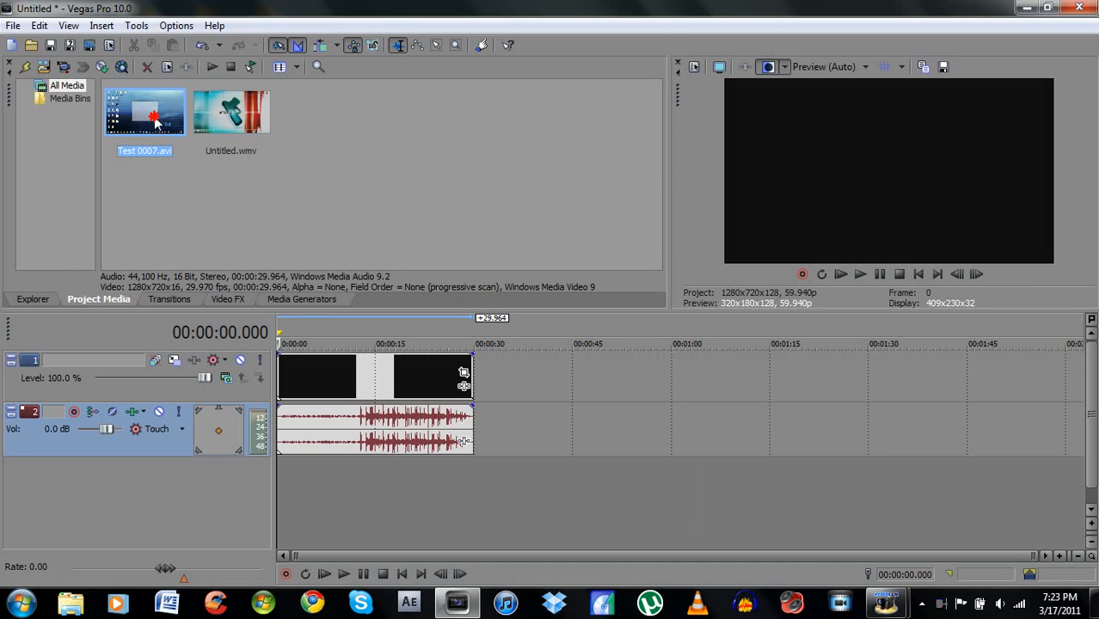
mouse_move(446, 314)
mouse_down()
mouse_move(535, 373)
mouse_move(505, 410)
mouse_move(486, 415)
mouse_move(503, 465)
mouse_move(484, 480)
mouse_up()
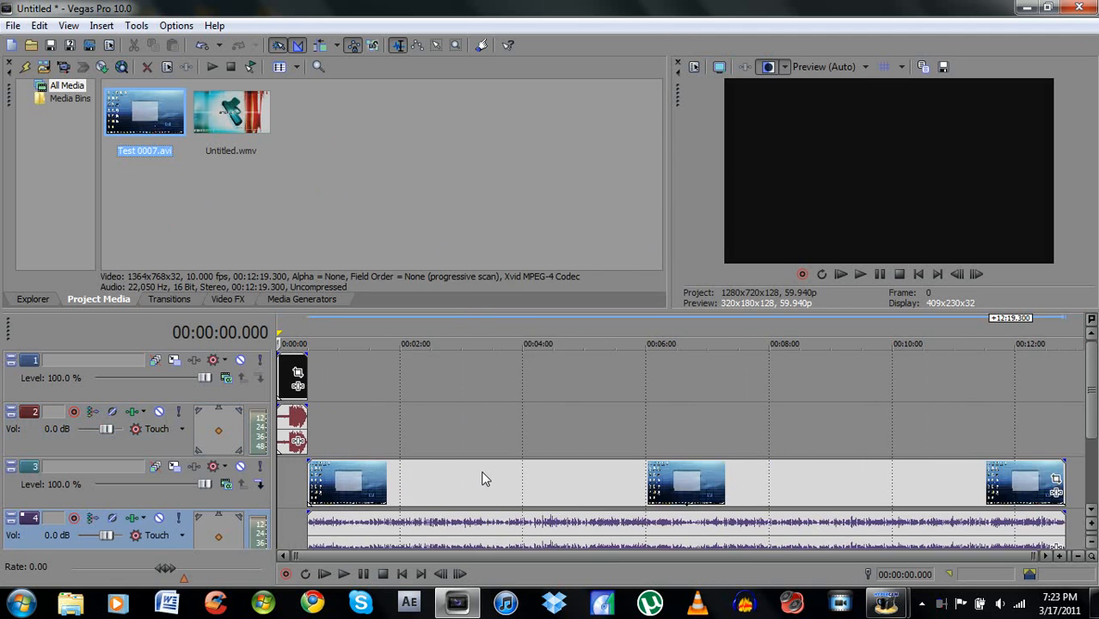
- Place the playhead near the intro's end at about 00:00:29 and shift the Test 0007 clip to meet the intro
click(289, 528)
drag(289, 528, 306, 526)
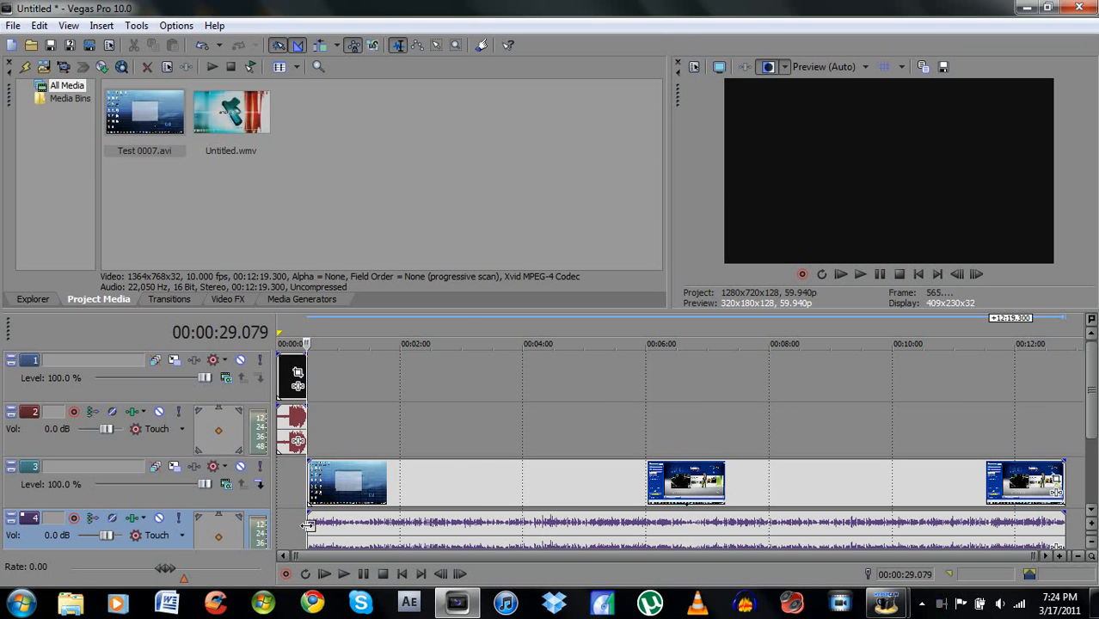
mouse_move(409, 475)
mouse_down()
mouse_move(436, 476)
mouse_move(419, 473)
mouse_up()
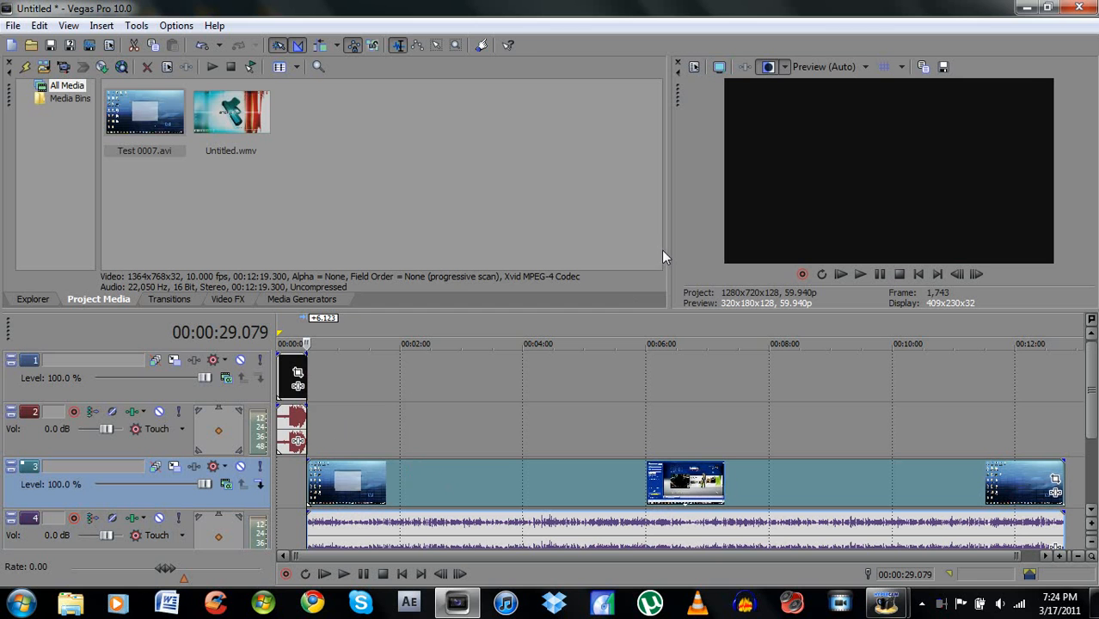
- Widen the preview area and move the playhead to about 00:06:25 in the Test 0007 clip
drag(664, 249, 642, 239)
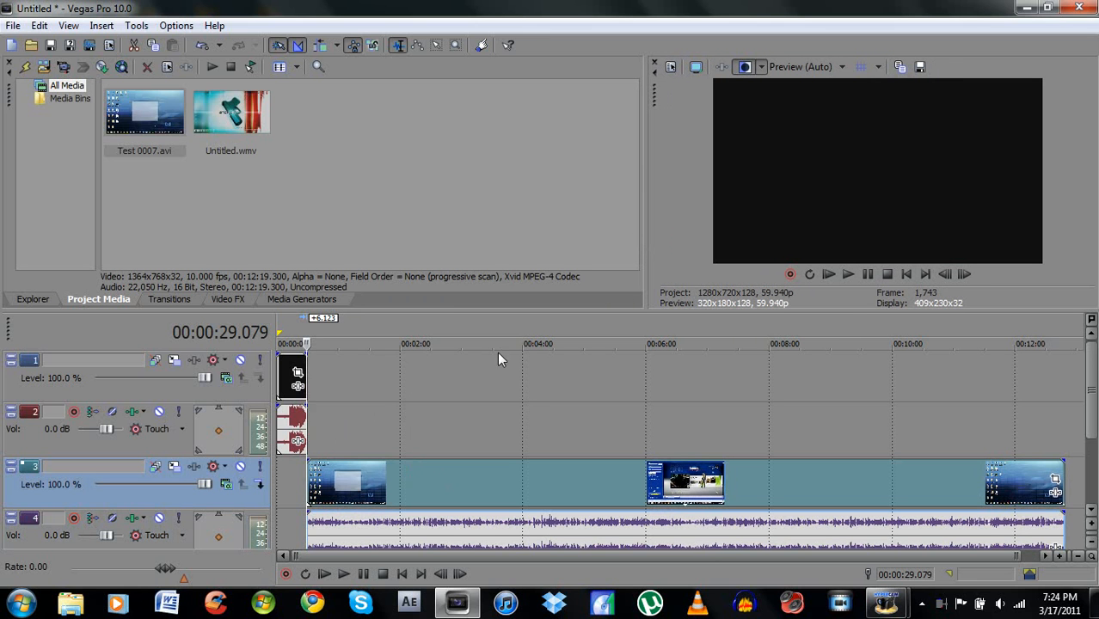
click(663, 333)
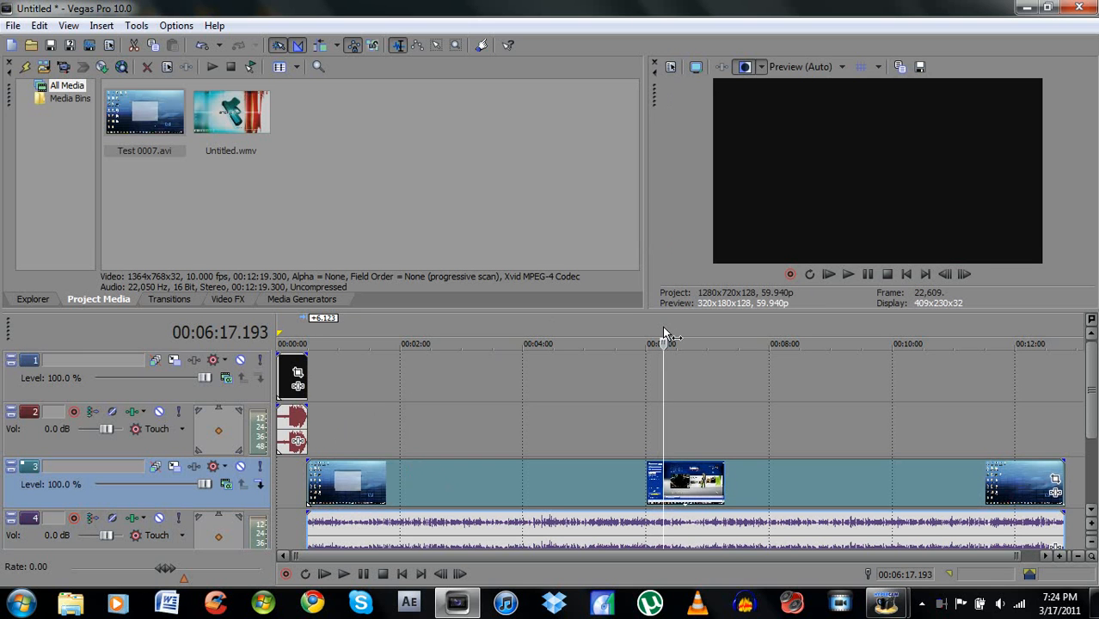
click(673, 334)
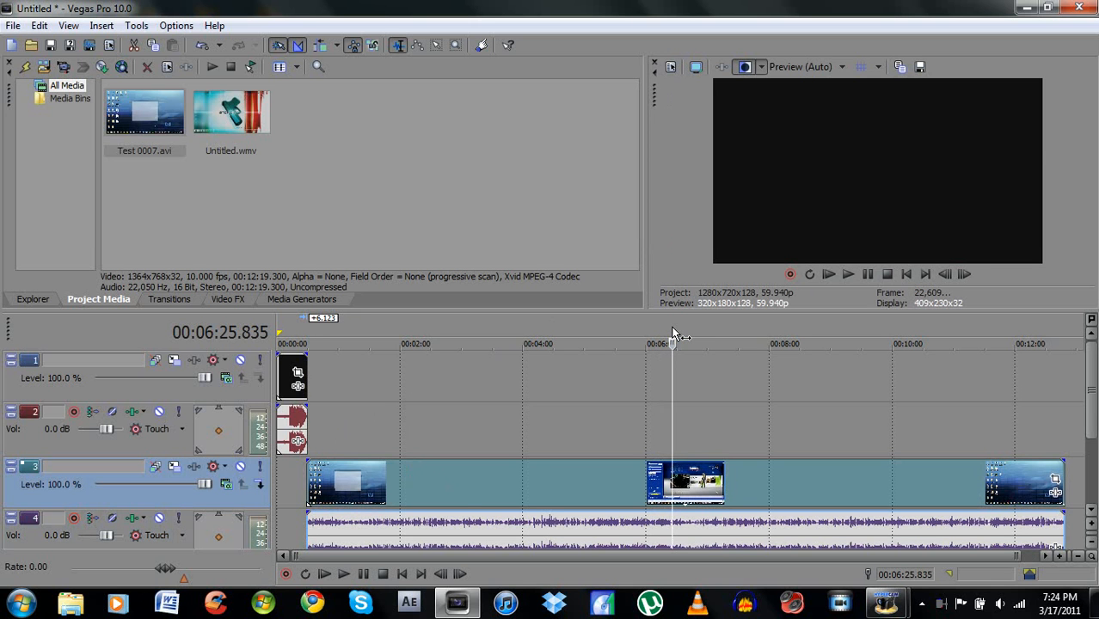
- In the Test 0007 video event's properties, choose Disable resample and turn off Maintain aspect ratio and Loop
right_click(454, 487)
click(471, 470)
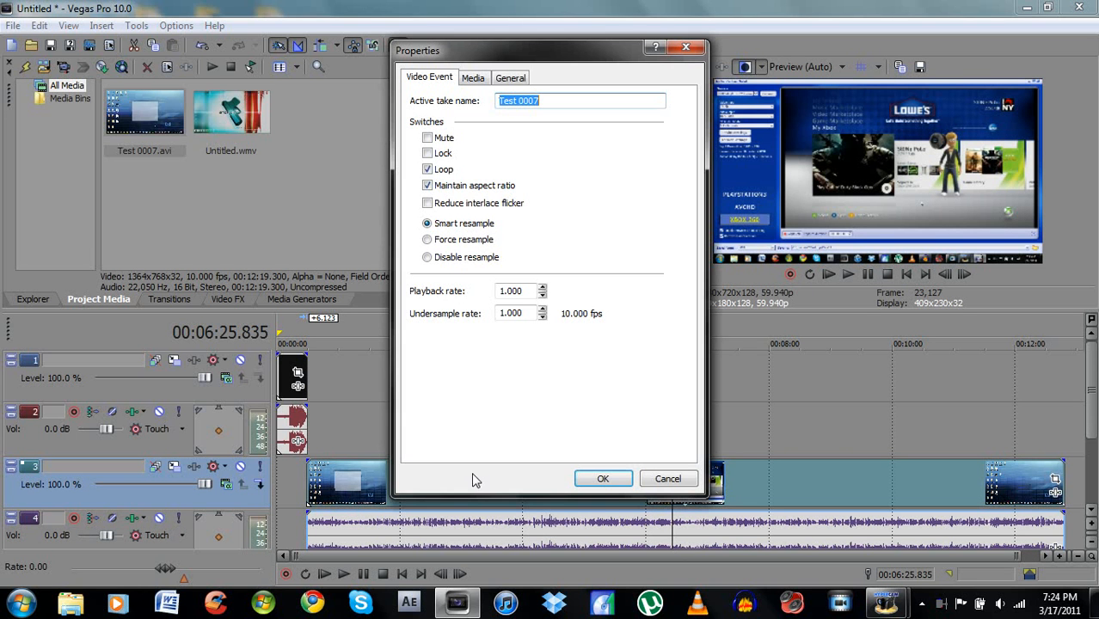
click(427, 258)
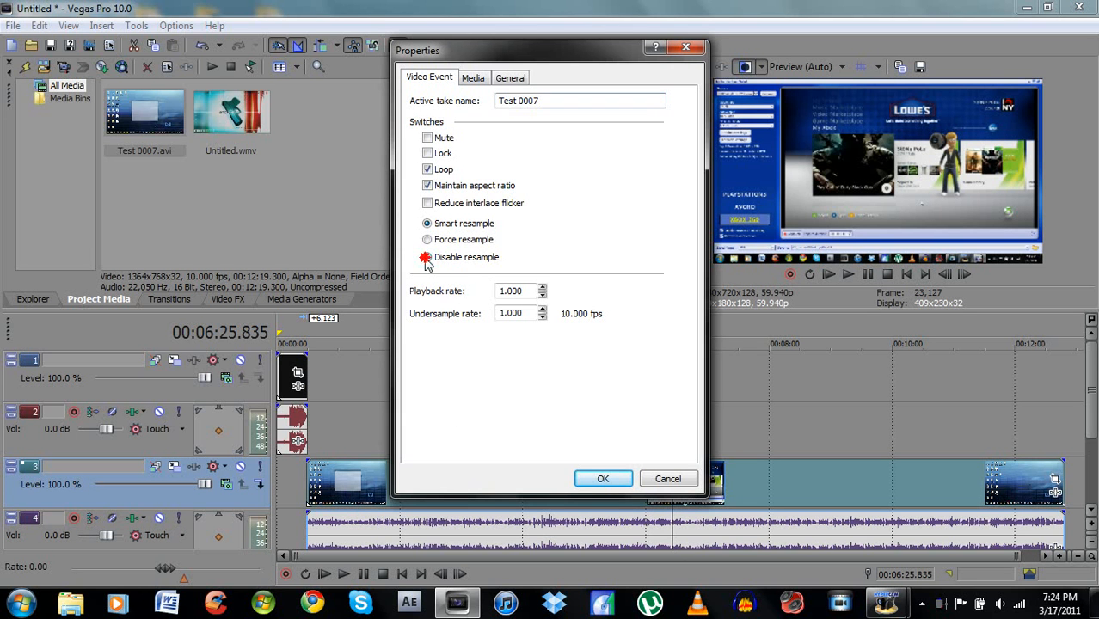
click(428, 187)
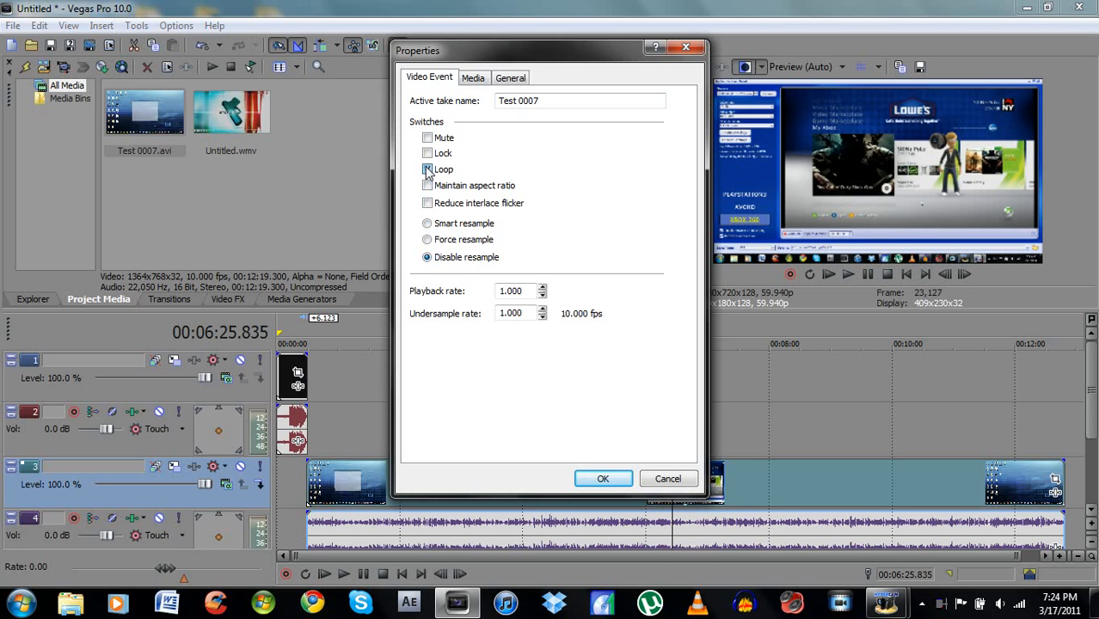
click(581, 480)
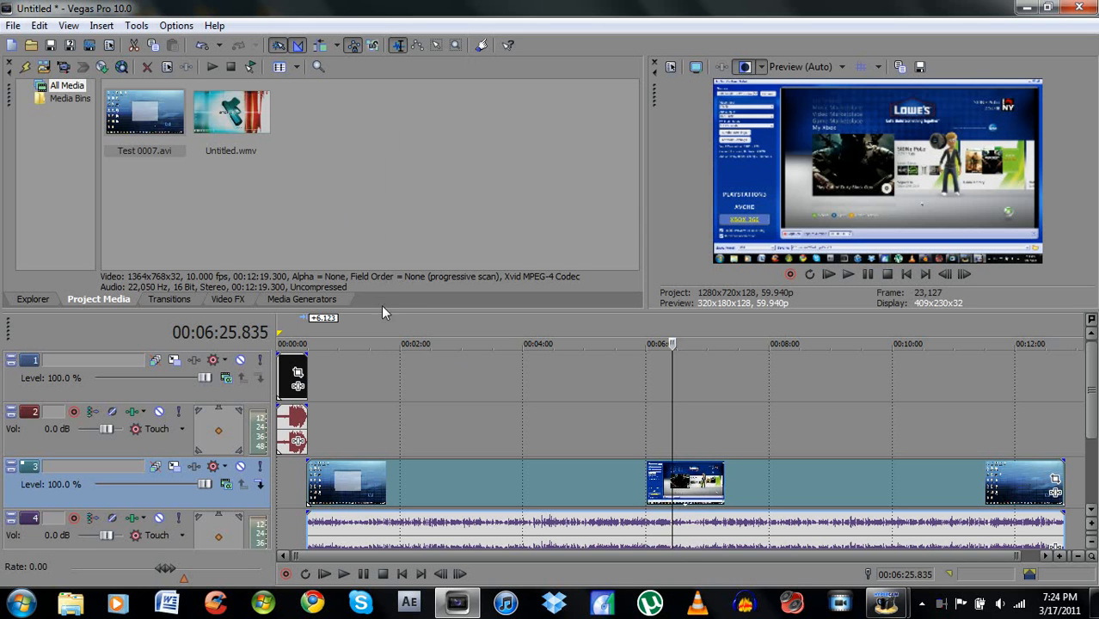
- Enlarge the timeline area and try lowering audio track 4's volume to about -37.8 dB before resetting it to 0.0 dB
drag(383, 308, 386, 282)
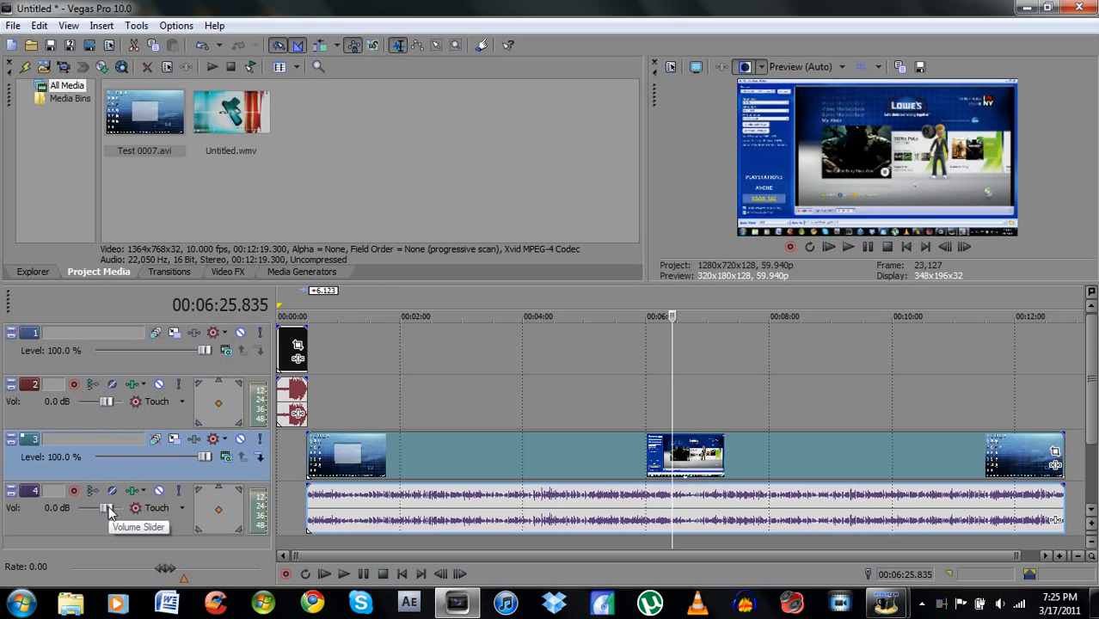
drag(110, 510, 86, 512)
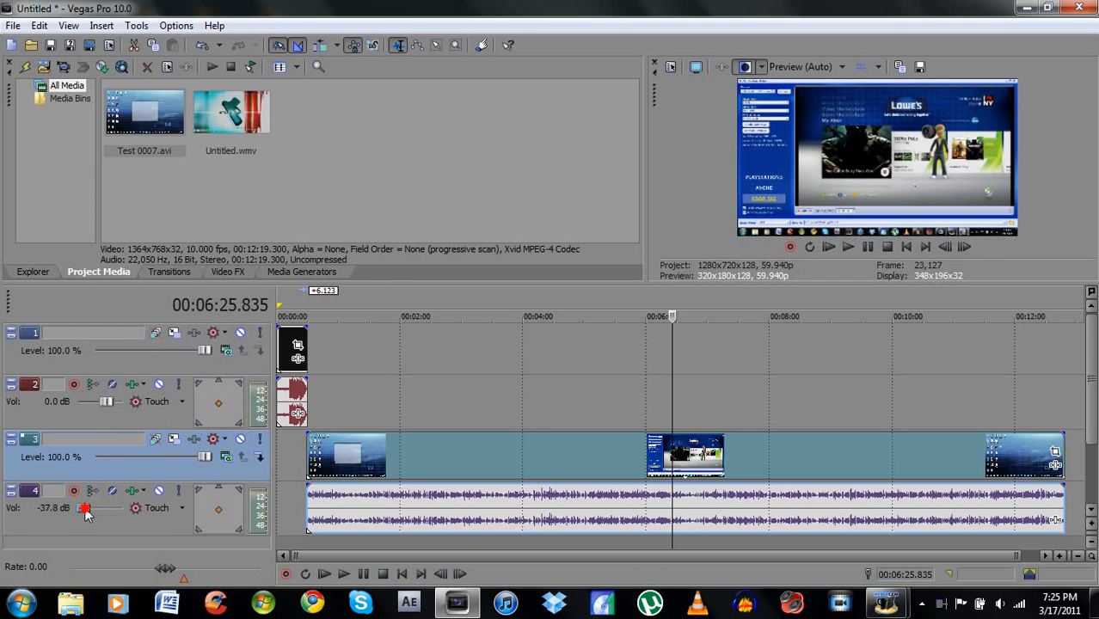
drag(87, 511, 109, 512)
drag(110, 510, 109, 507)
- Set the project template to HD 720-60p (1280x720, 59.940 fps) and apply these settings to all new projects
click(14, 27)
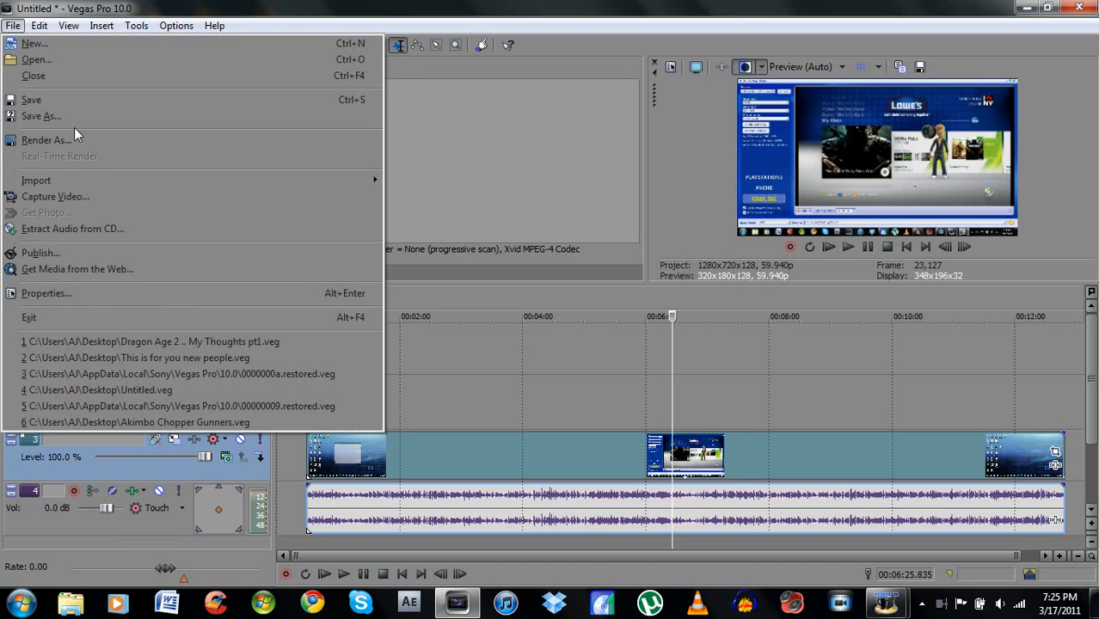
click(99, 293)
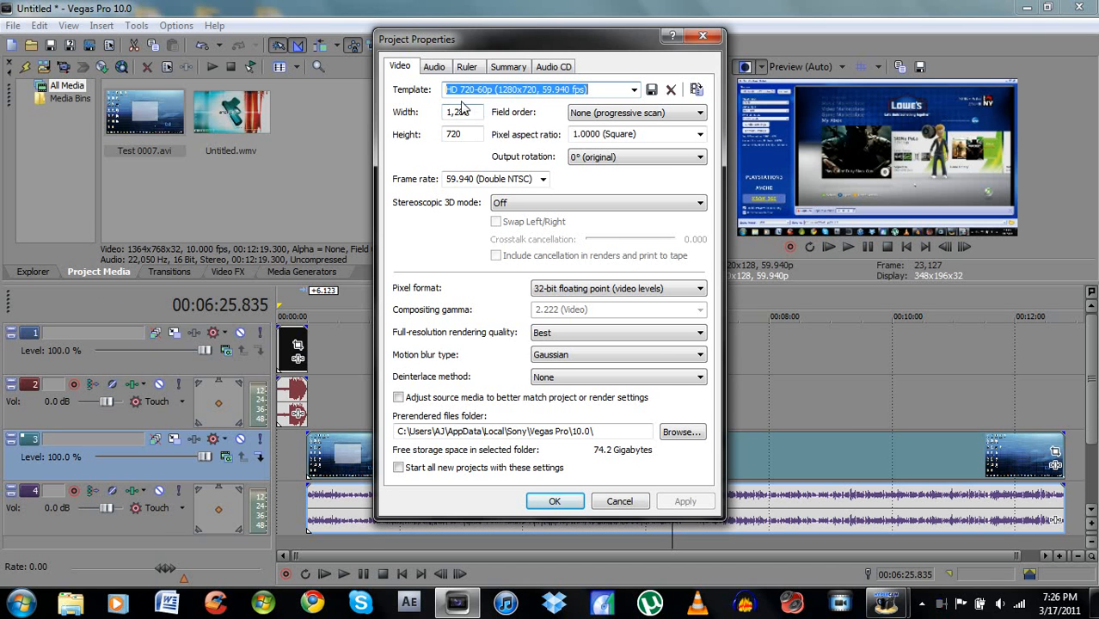
click(635, 90)
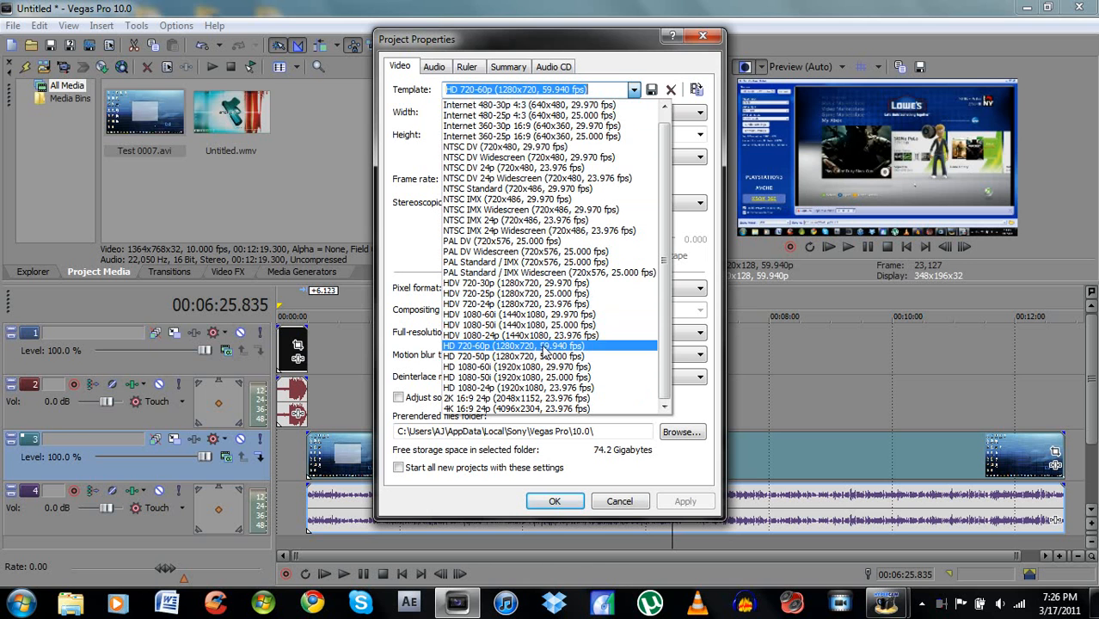
click(544, 352)
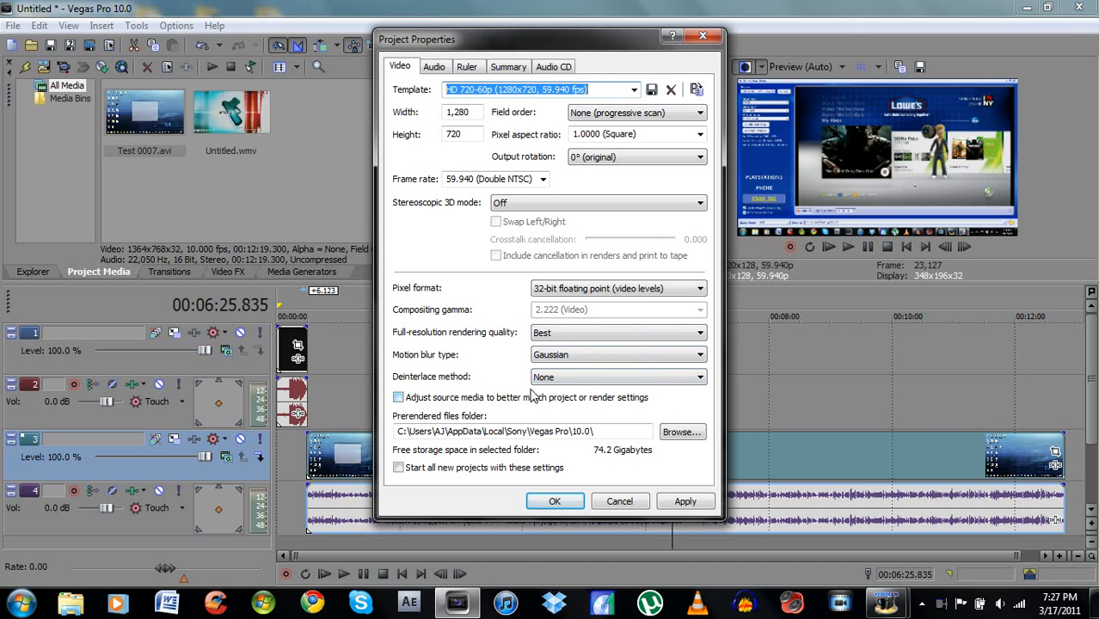
click(398, 399)
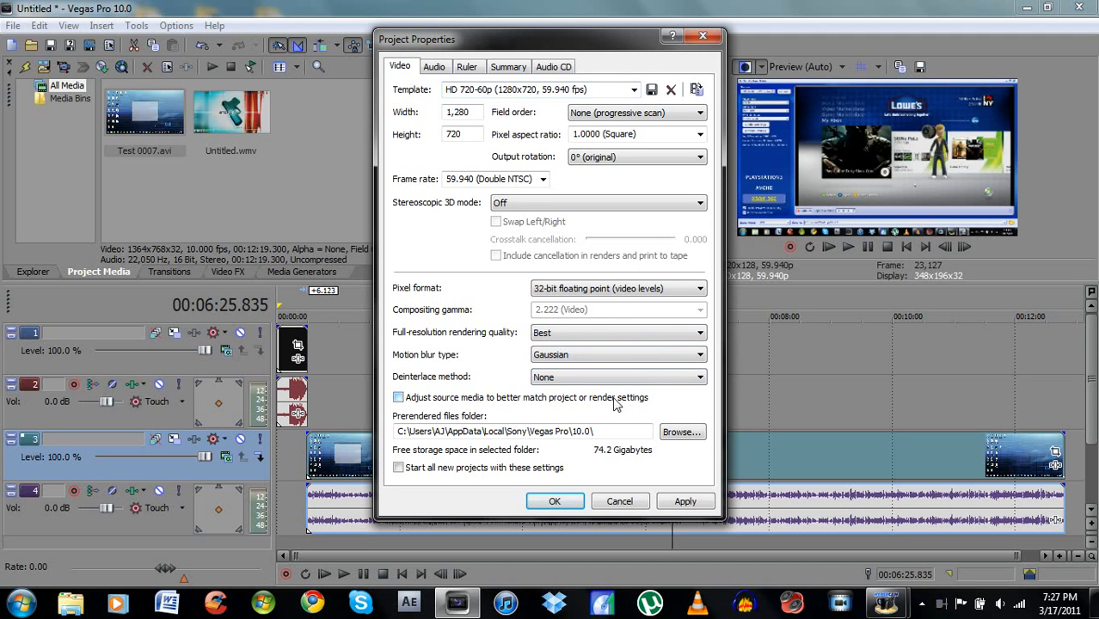
click(407, 475)
click(684, 502)
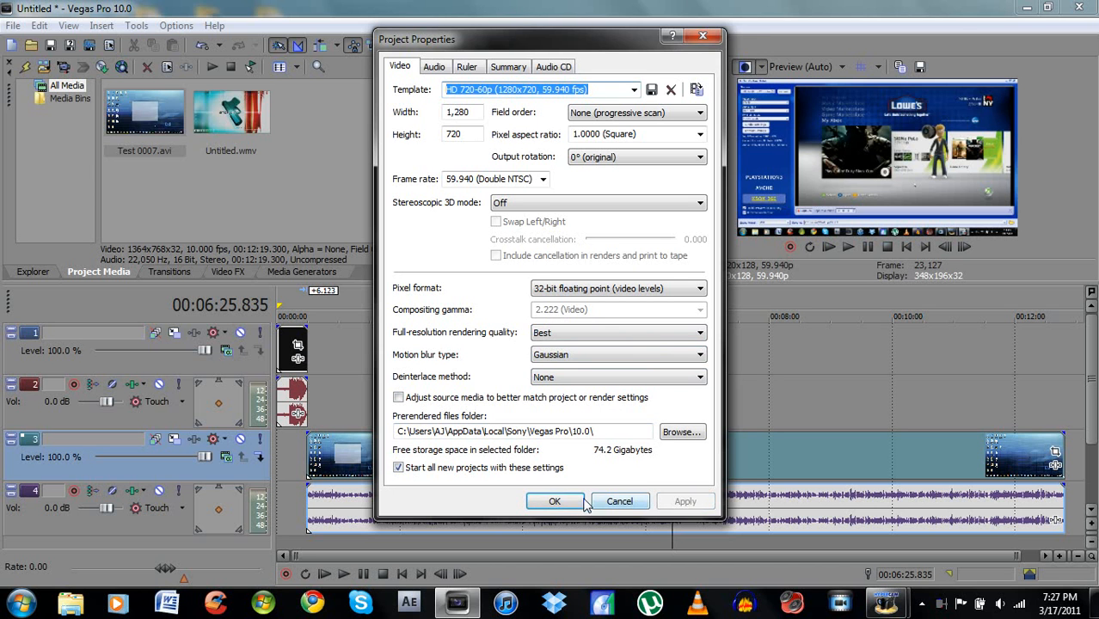
click(557, 501)
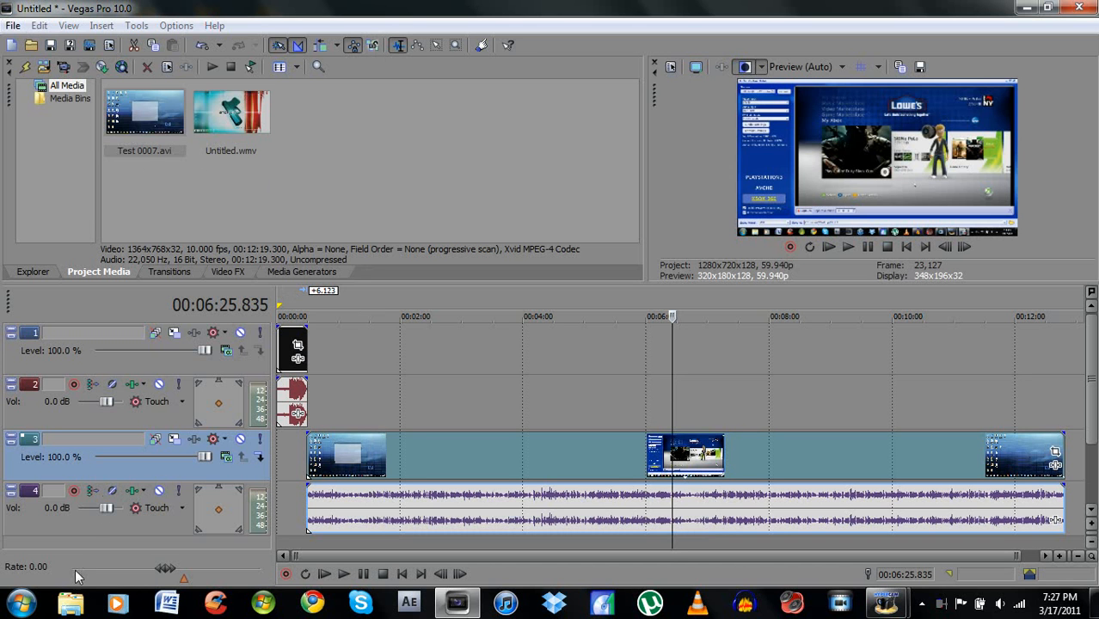
- Review the Test 0007 video event's switches and resample setting in its properties
right_click(436, 450)
click(453, 442)
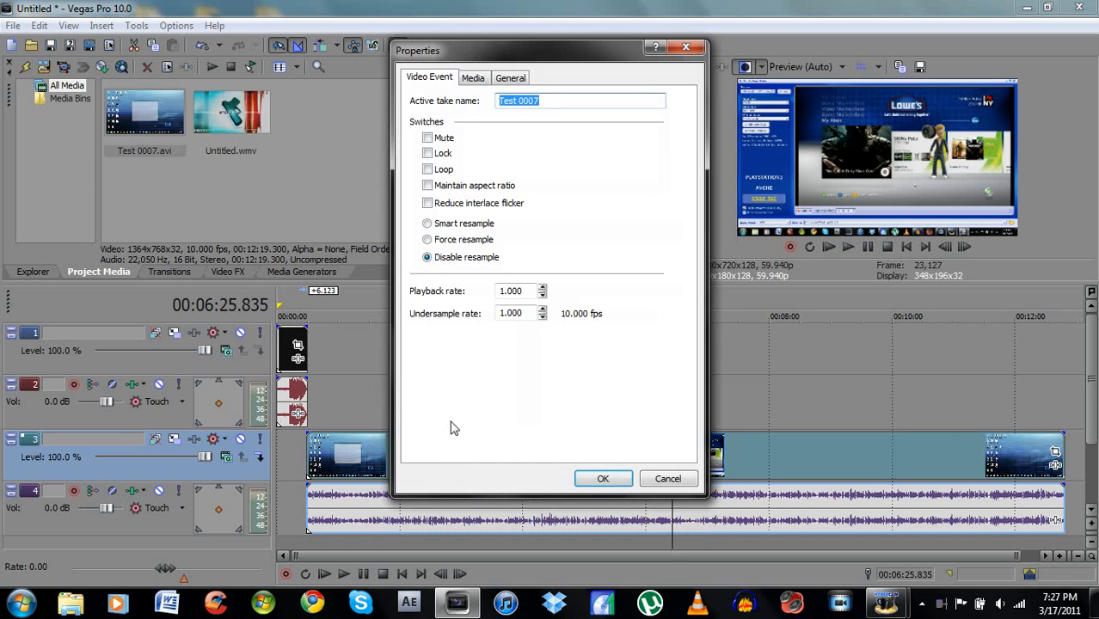
click(587, 479)
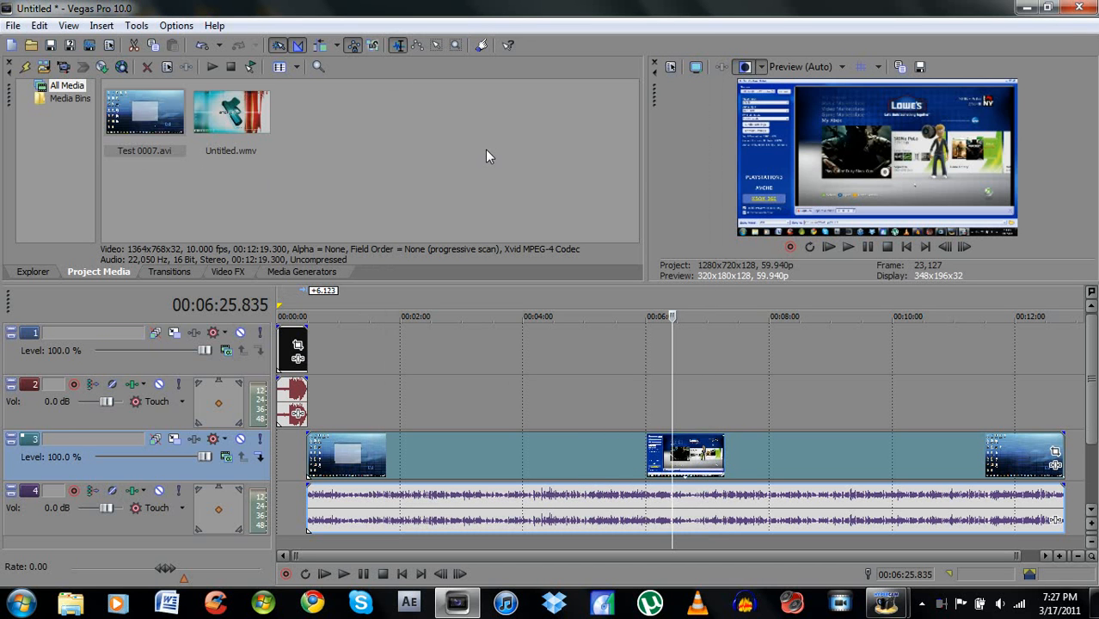
- Save the project to the Desktop as Comm for dummies in Vegas Pro Project File (*.veg) format
click(13, 28)
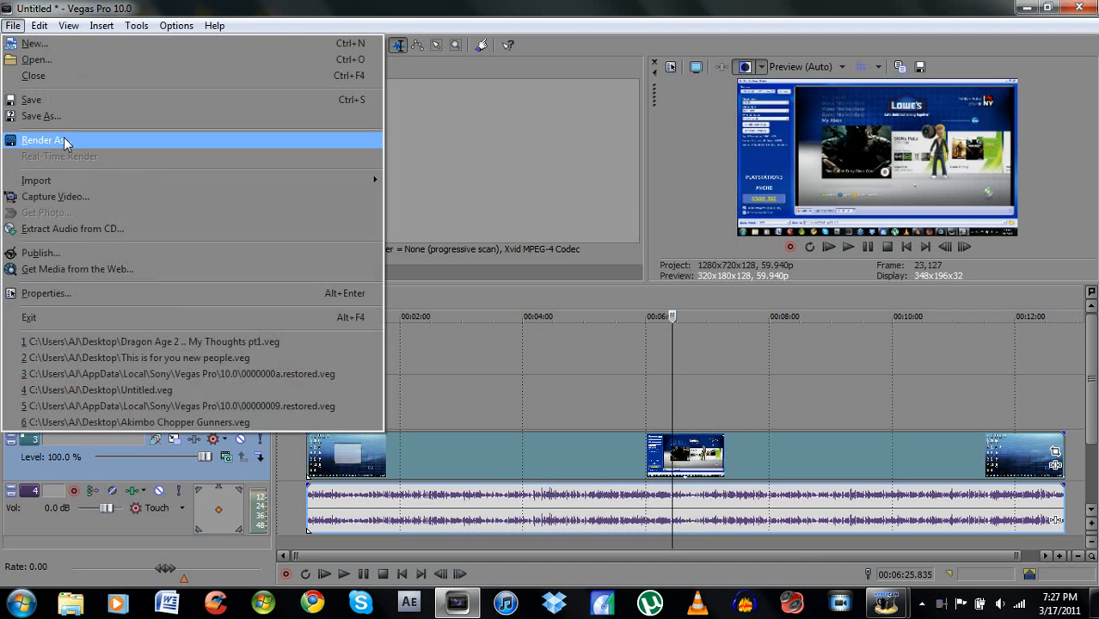
click(68, 101)
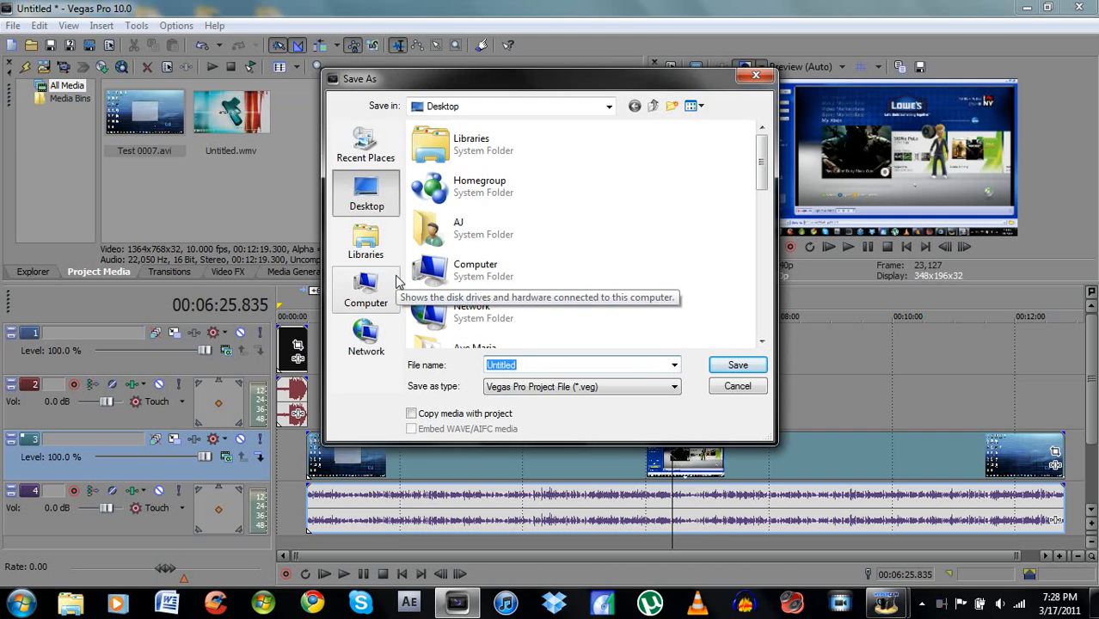
key(BackSpace)
text(CO)
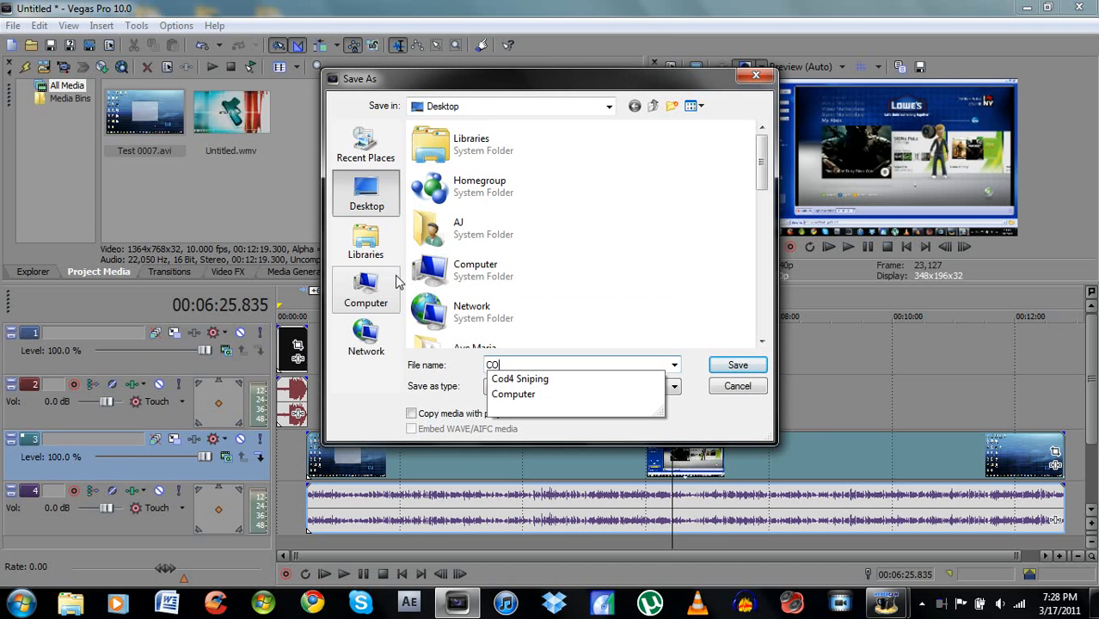
text(mm)
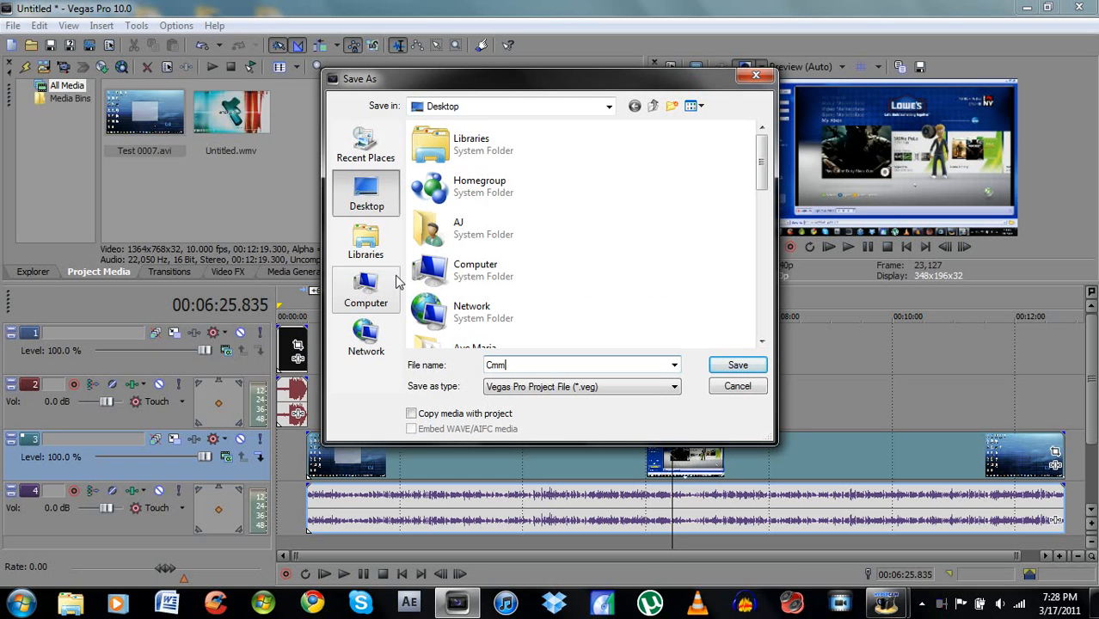
key(BackSpace)
key(BackSpace)
text(omm for dummies)
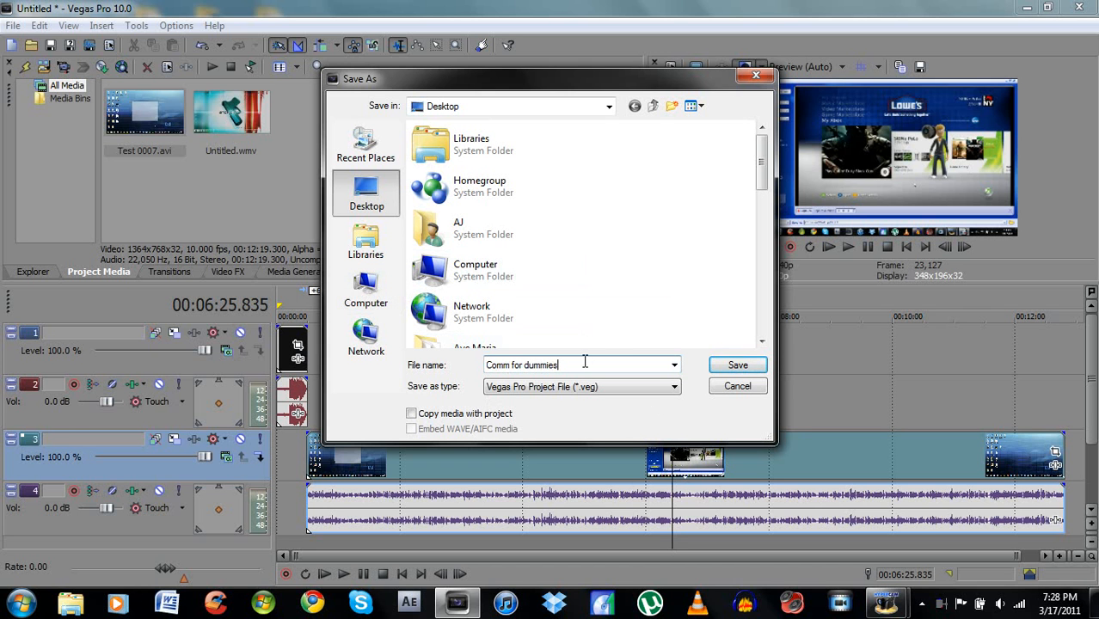
click(722, 369)
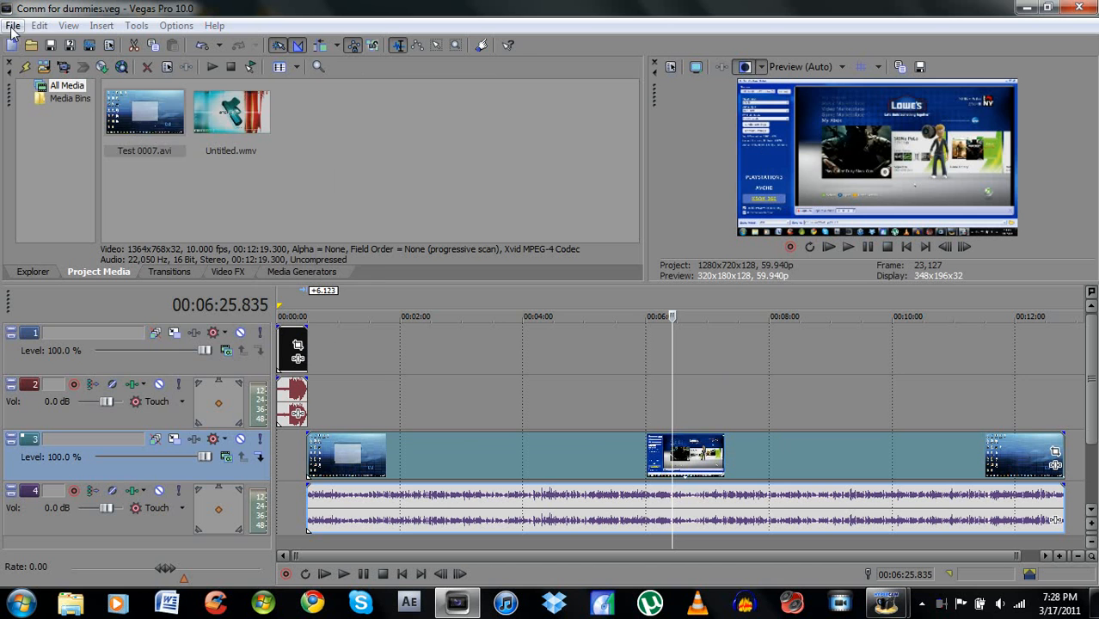
- Start a render of the project as MainConcept AVC/AAC (*.mp4) with the PoLo in HD template
click(13, 25)
click(73, 140)
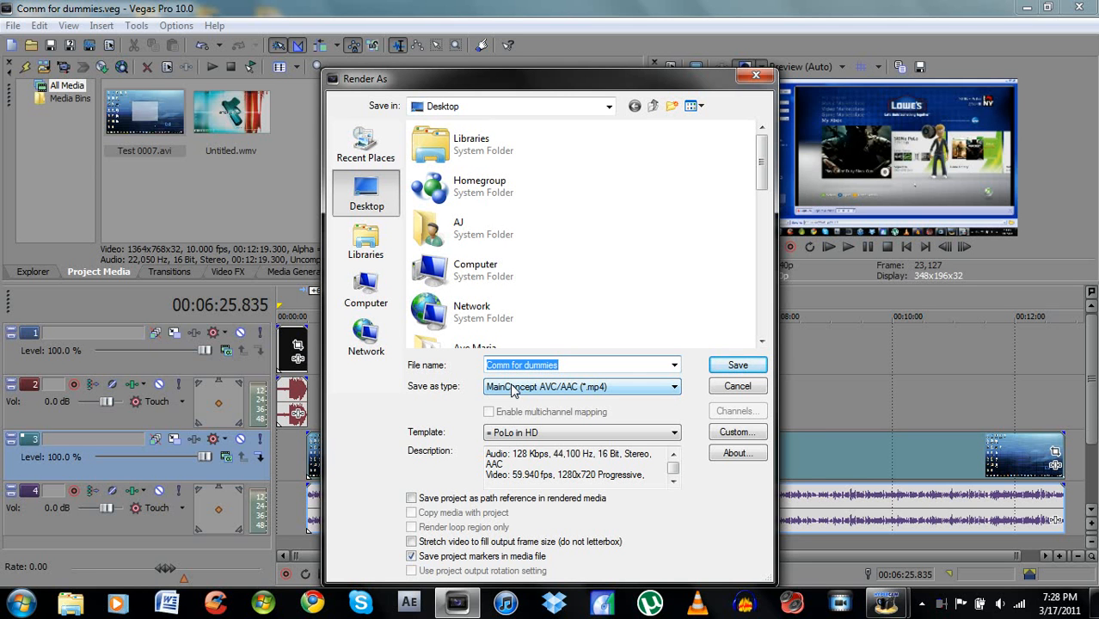
click(674, 388)
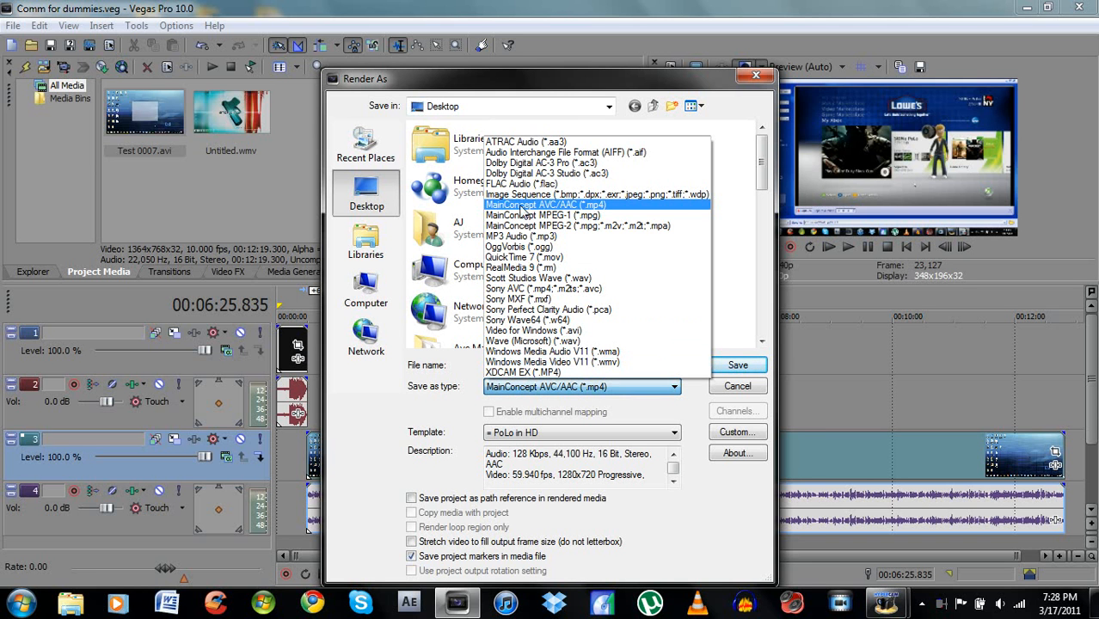
click(582, 207)
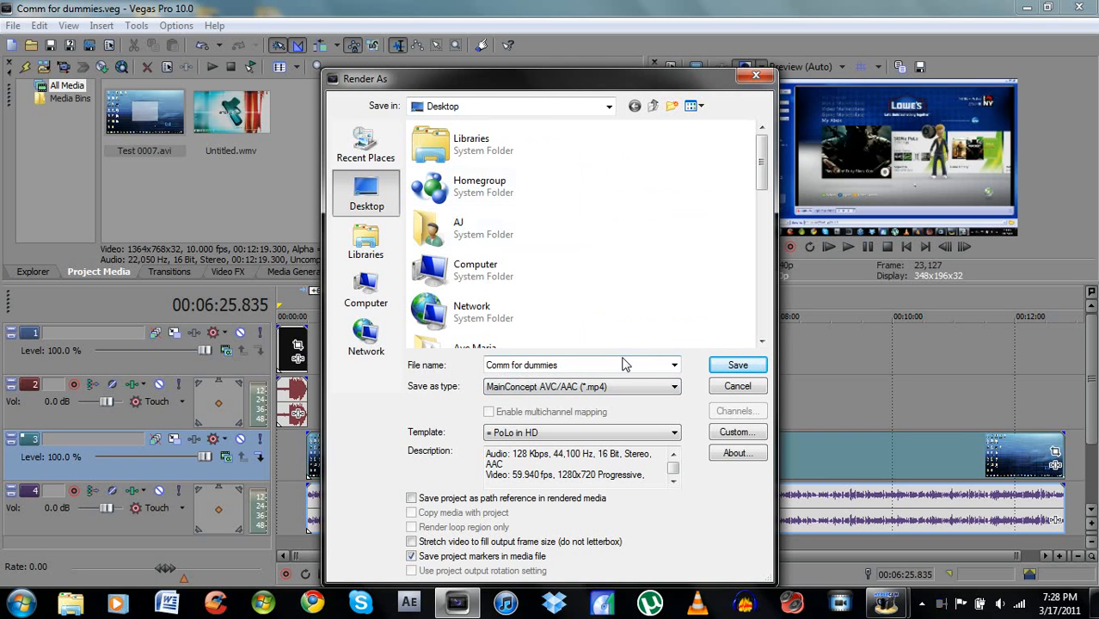
click(676, 432)
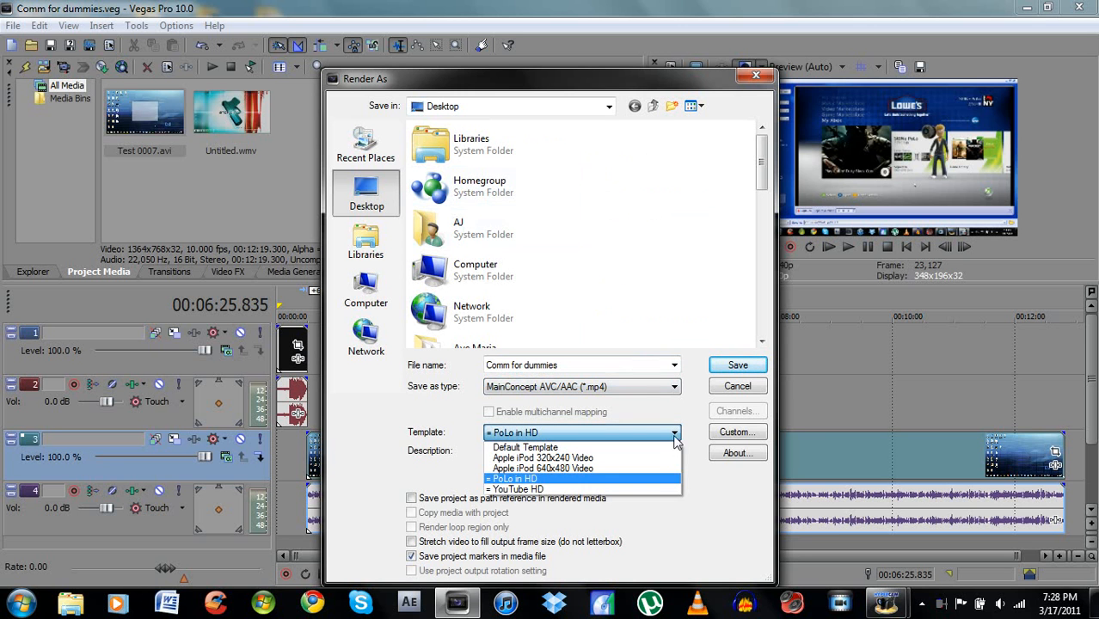
click(622, 479)
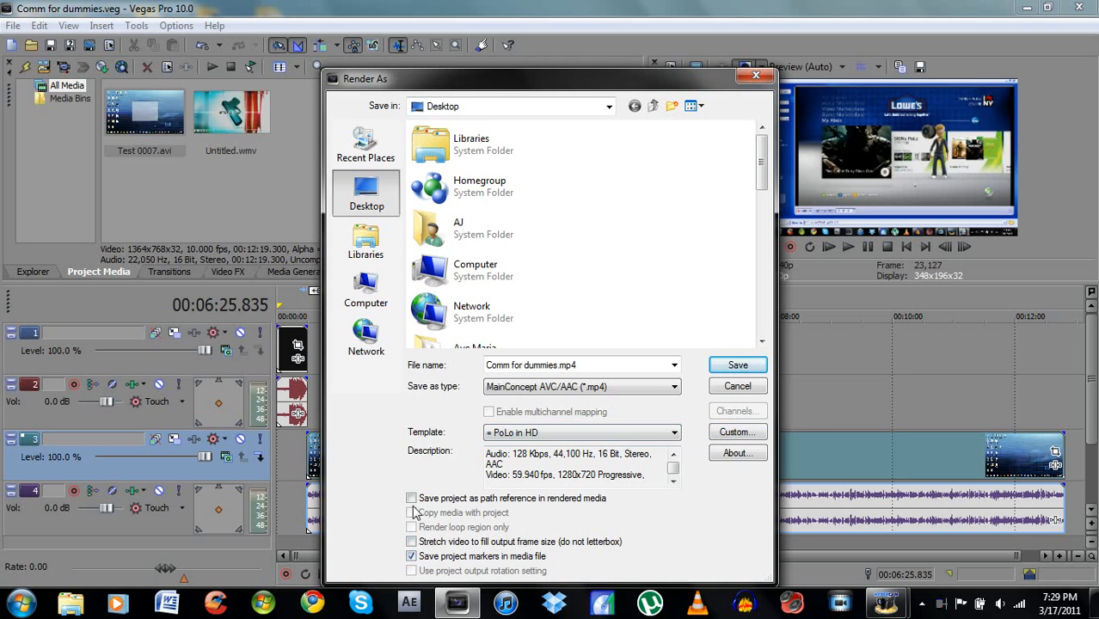
click(412, 556)
- Review the PoLo in HD template's custom video and audio settings, then save the template and select it for the render
click(733, 440)
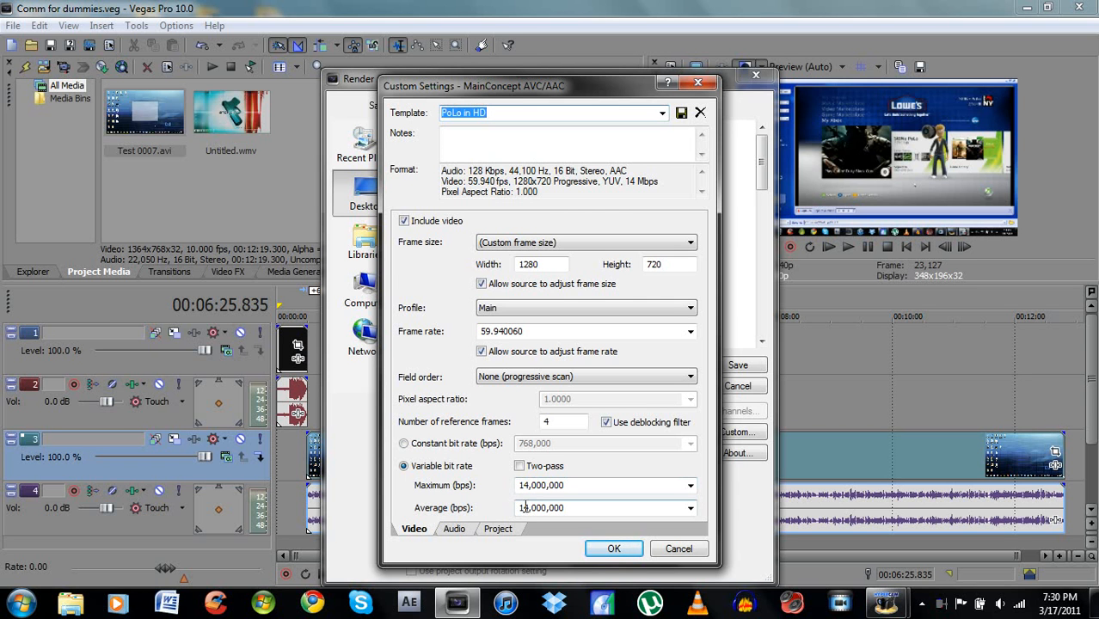
click(453, 530)
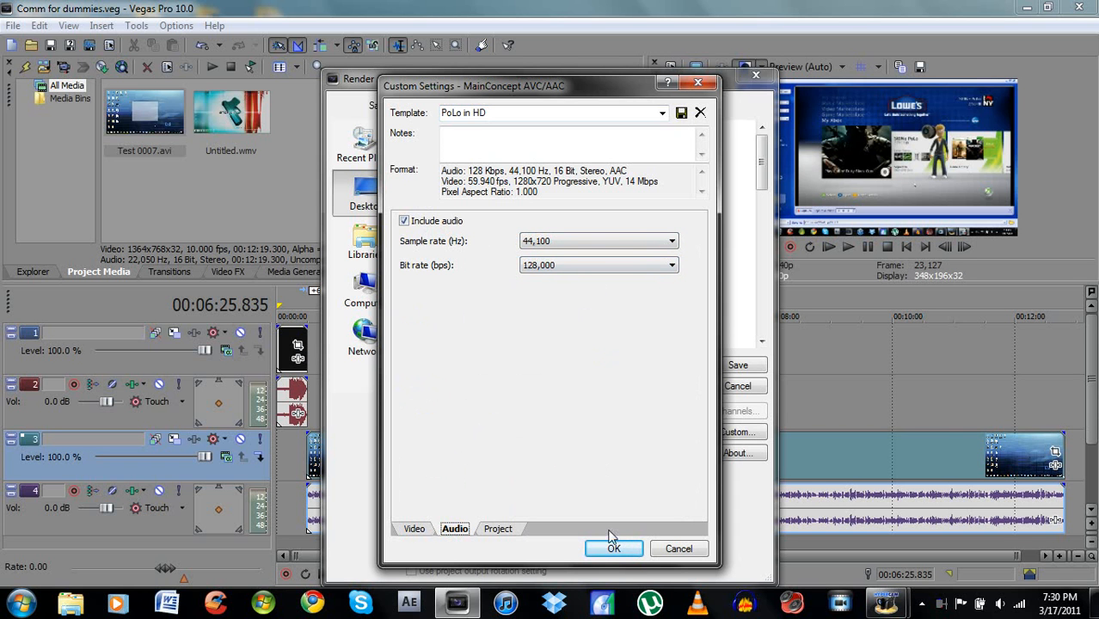
click(681, 114)
click(614, 550)
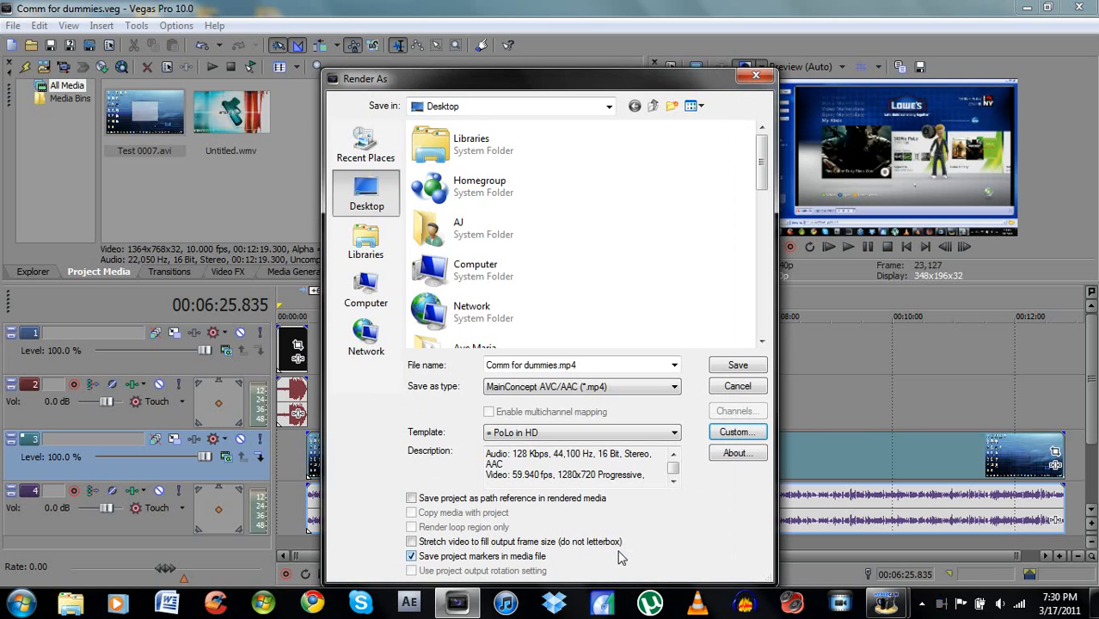
click(676, 434)
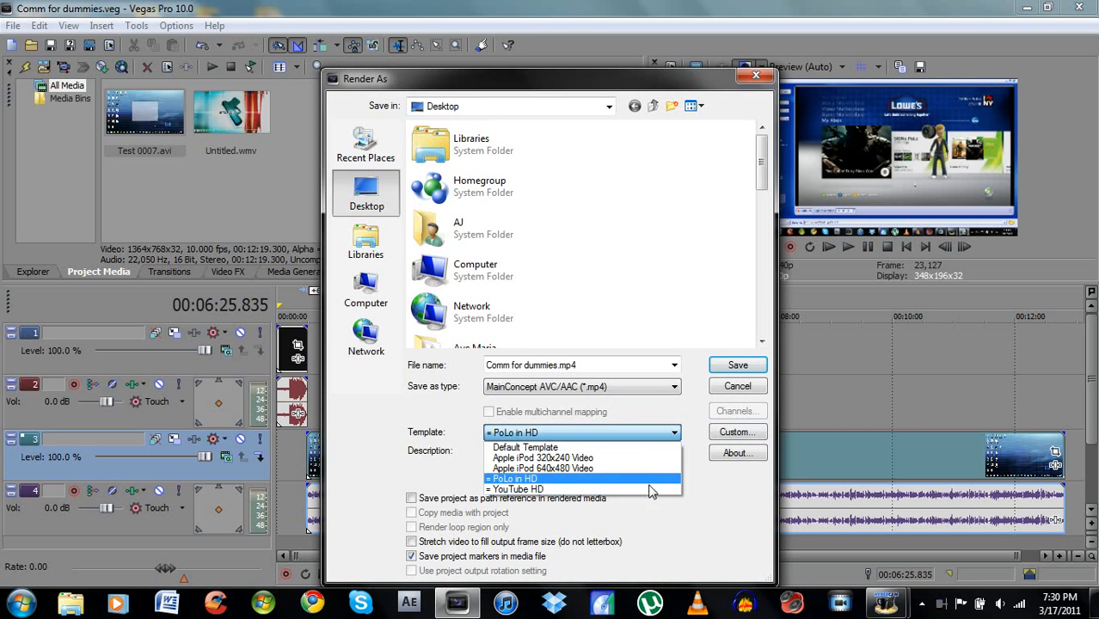
click(651, 480)
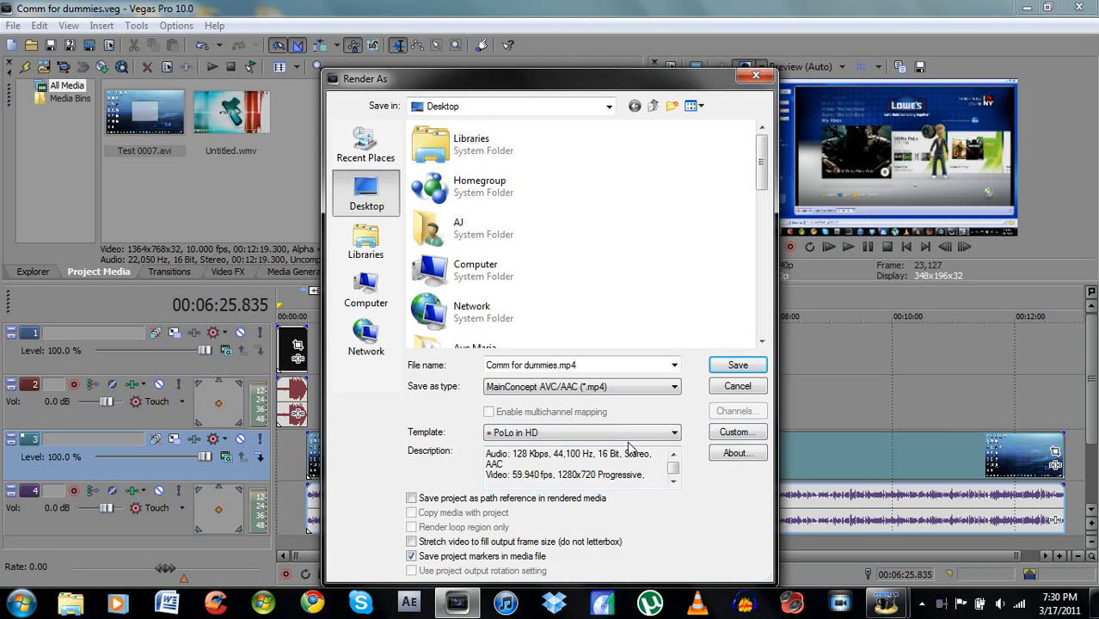
- Change the render format to XDCAM EX (*.MP4) with the HQ 1280x720-60p, 35 Mbps VBR (*) template
click(676, 392)
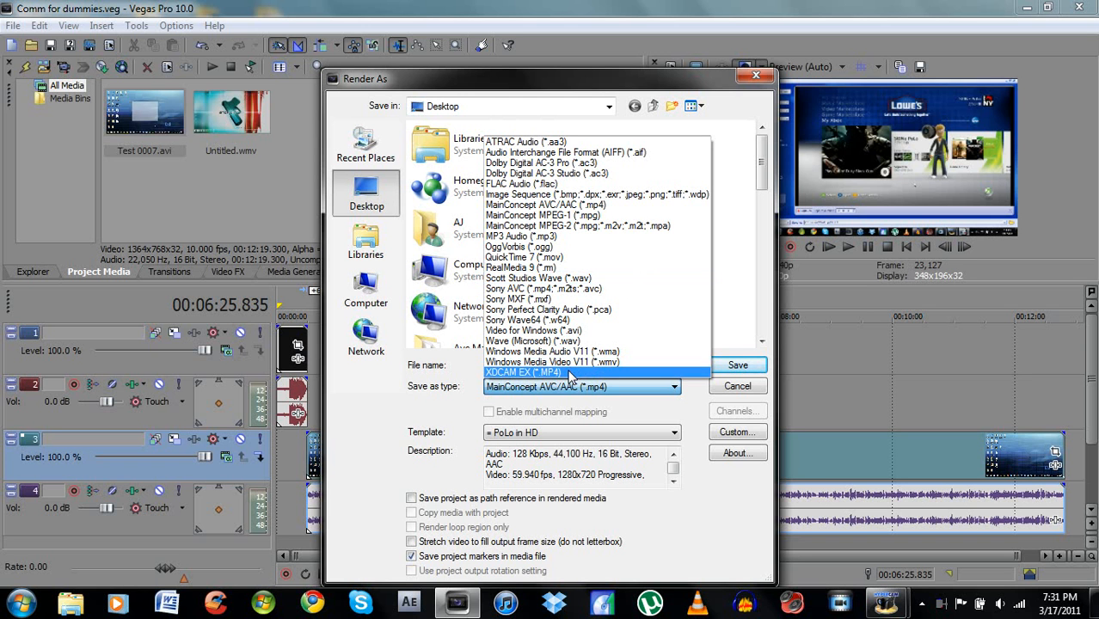
click(465, 413)
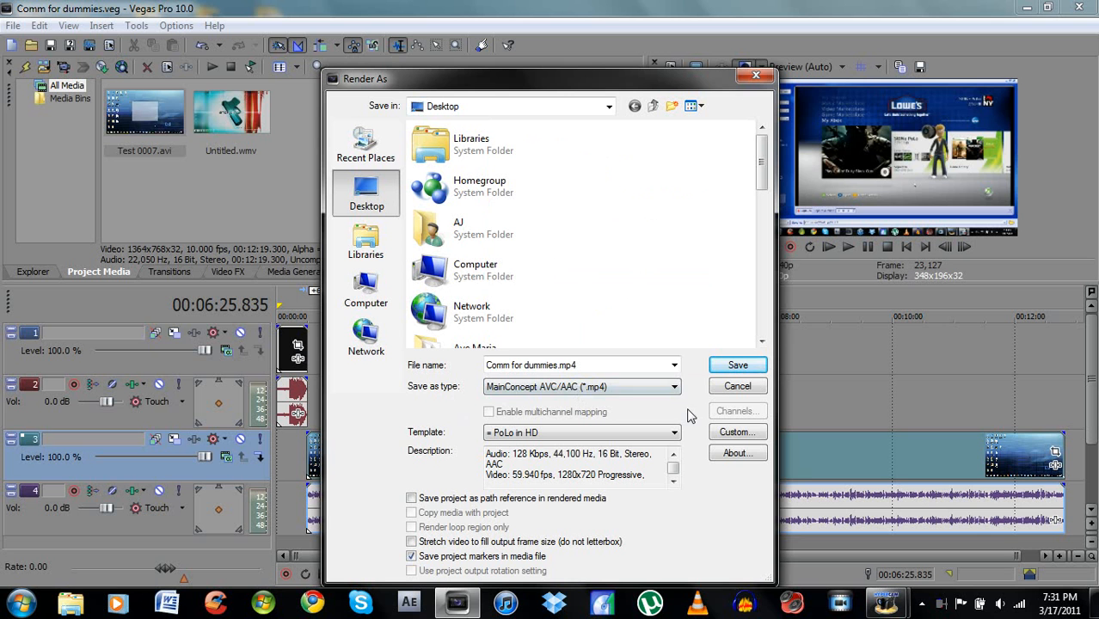
click(672, 387)
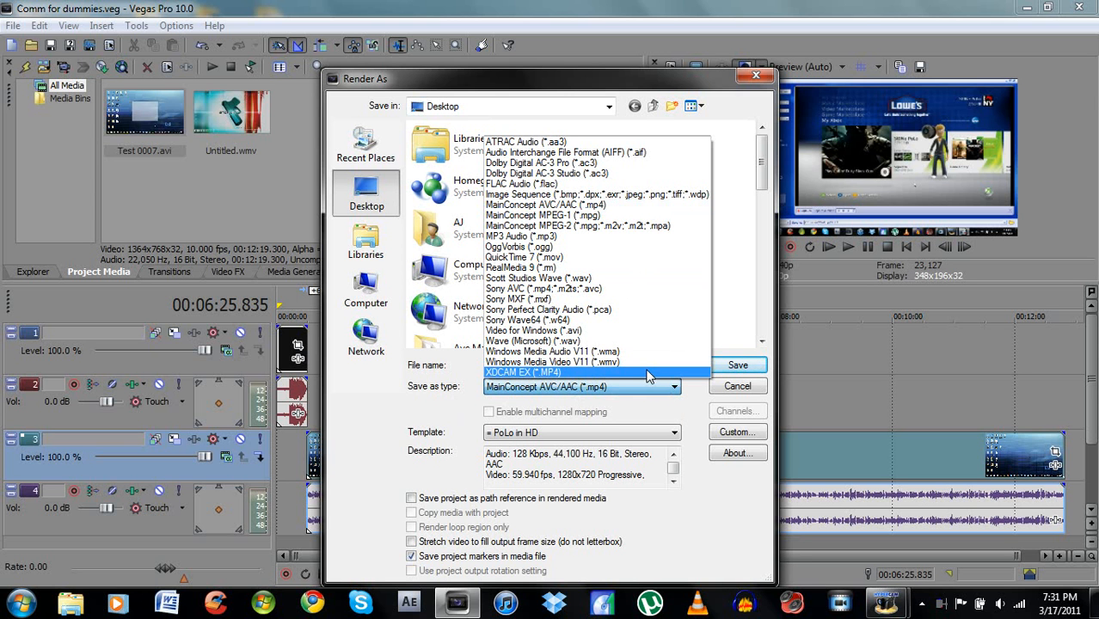
click(648, 373)
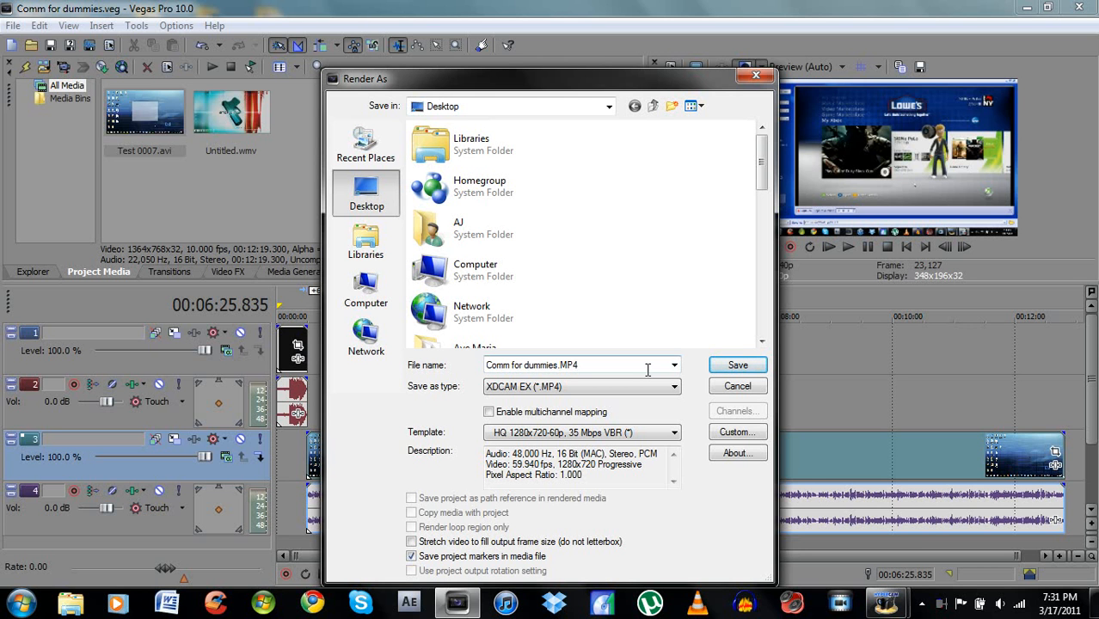
click(674, 434)
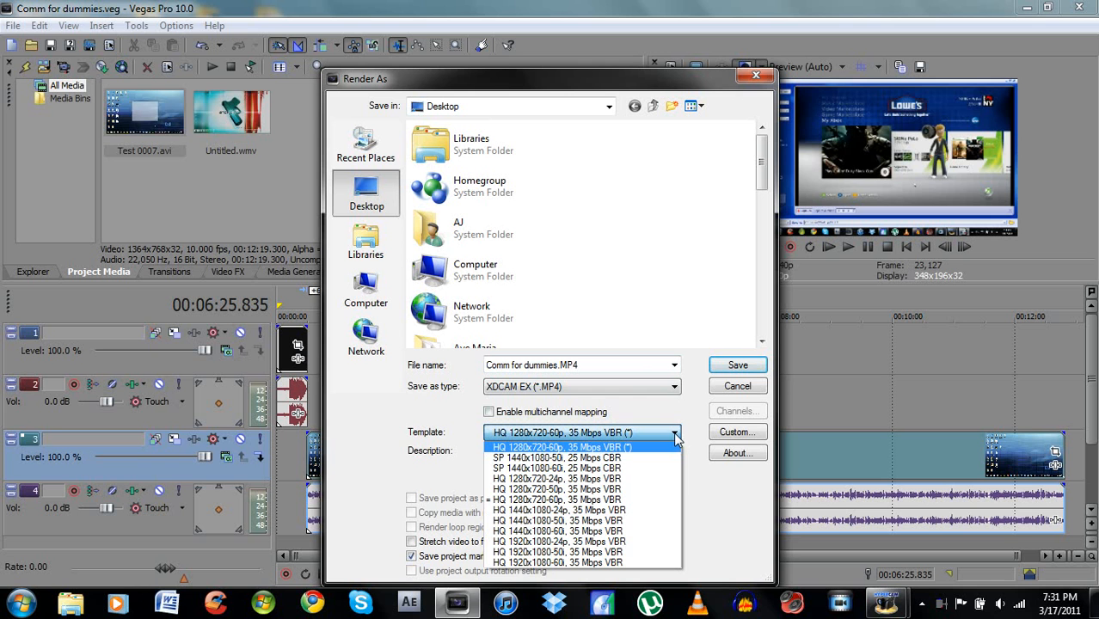
click(610, 448)
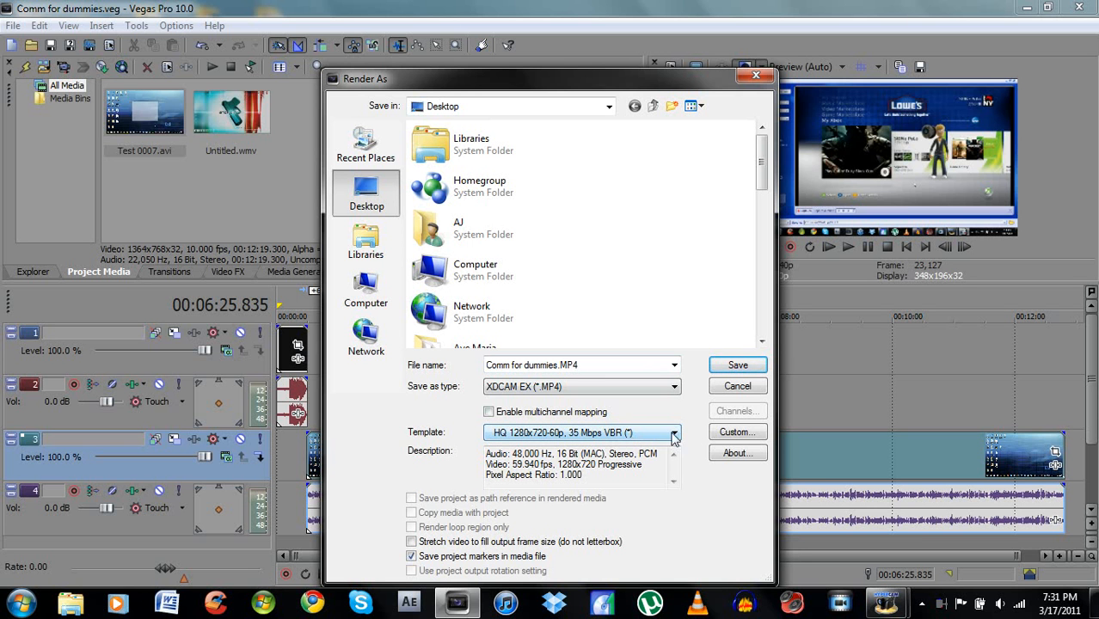
- In the XDCAM EX custom video settings, choose Progressive field order, 35 (VBR) - HQ bit rate, and Prioritize quality over speed at 31
click(723, 433)
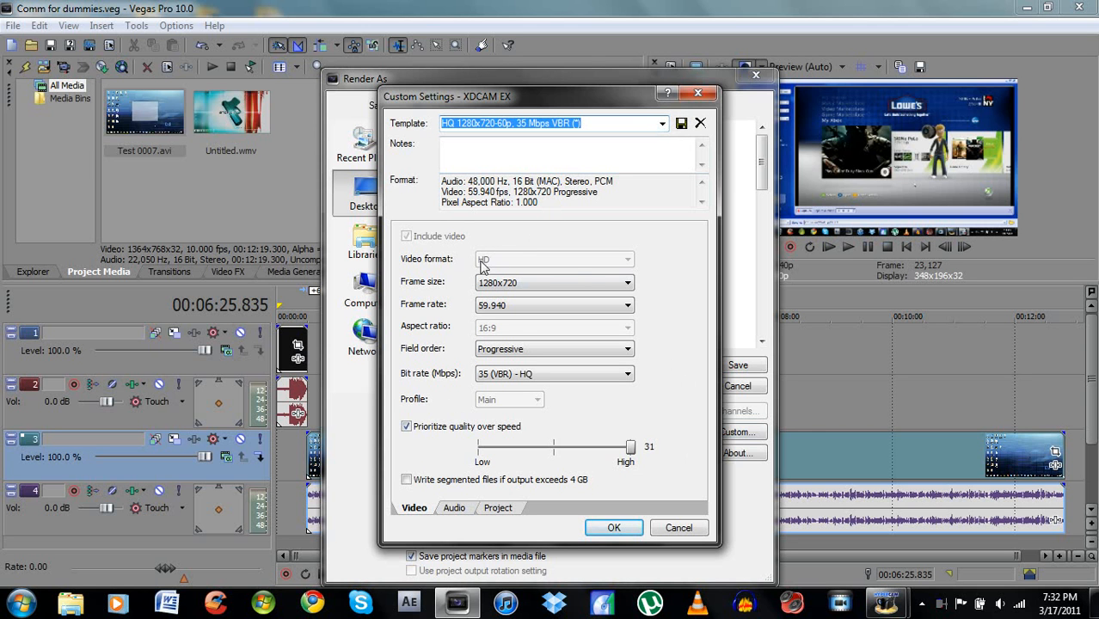
click(626, 284)
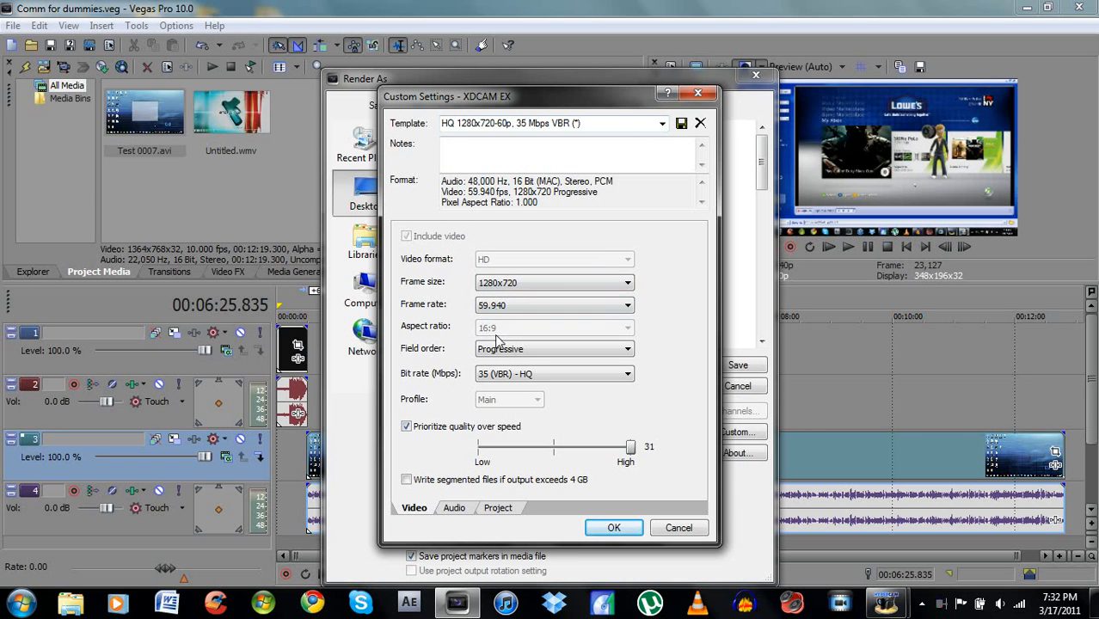
click(516, 355)
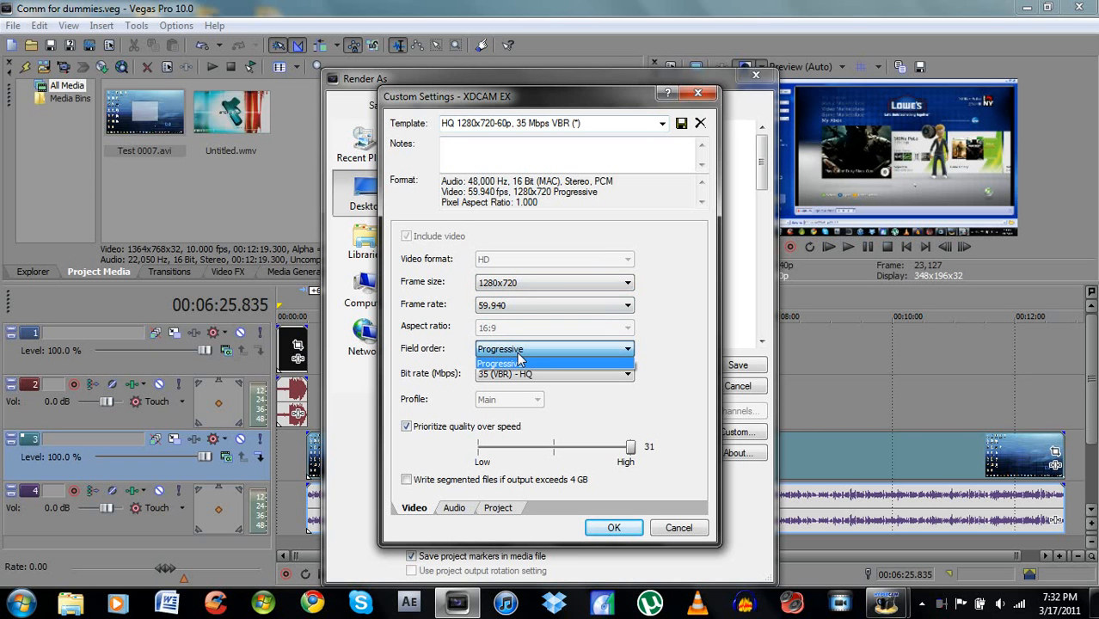
click(519, 361)
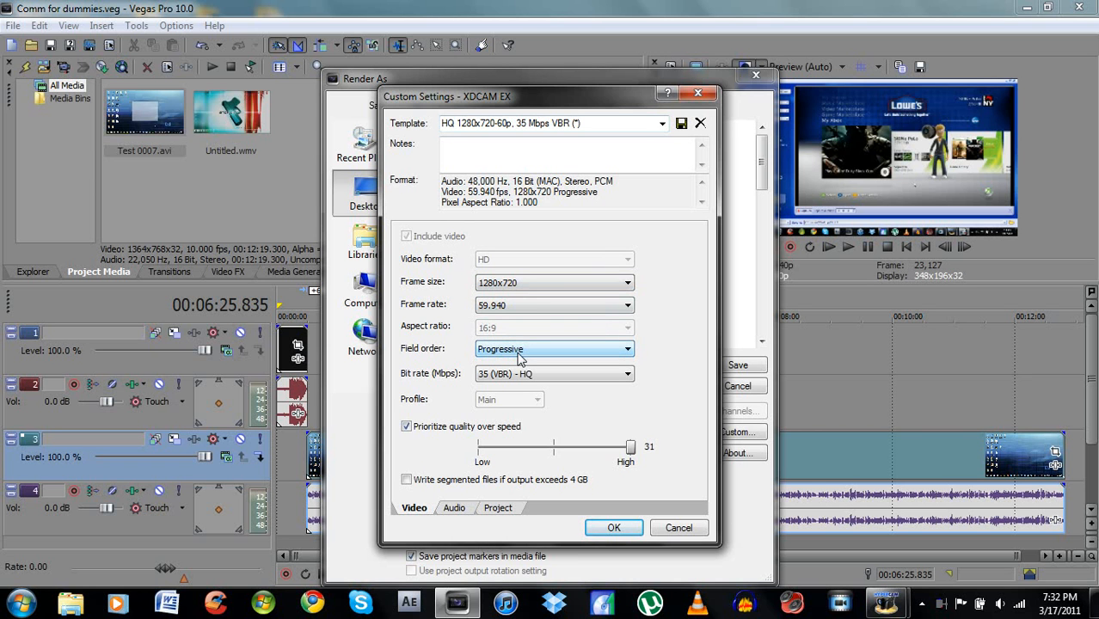
click(603, 379)
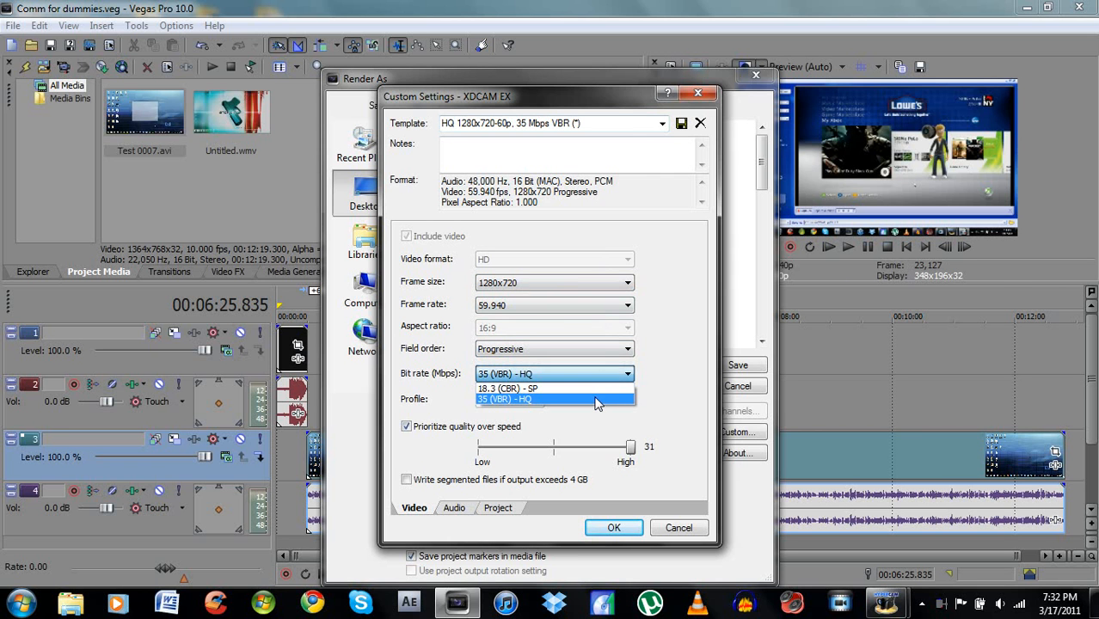
click(599, 404)
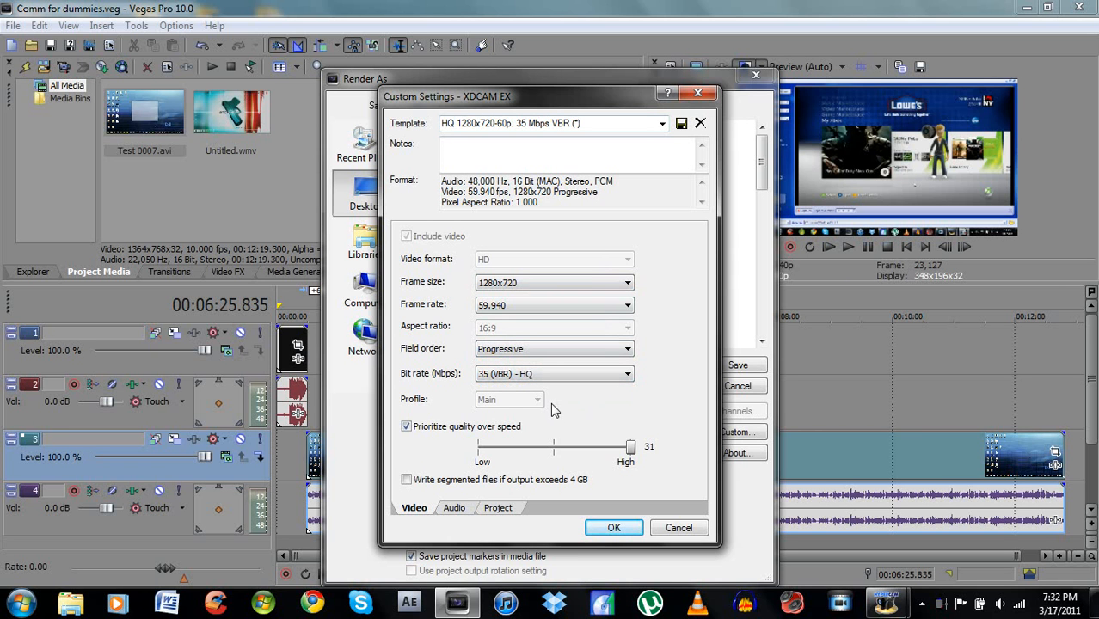
click(407, 427)
click(408, 427)
mouse_move(634, 455)
mouse_down()
mouse_move(507, 443)
mouse_move(572, 444)
mouse_move(602, 458)
mouse_move(650, 446)
mouse_up()
- Review the XDCAM EX custom audio settings, toggling Include audio off and on and checking the available channel options
click(455, 509)
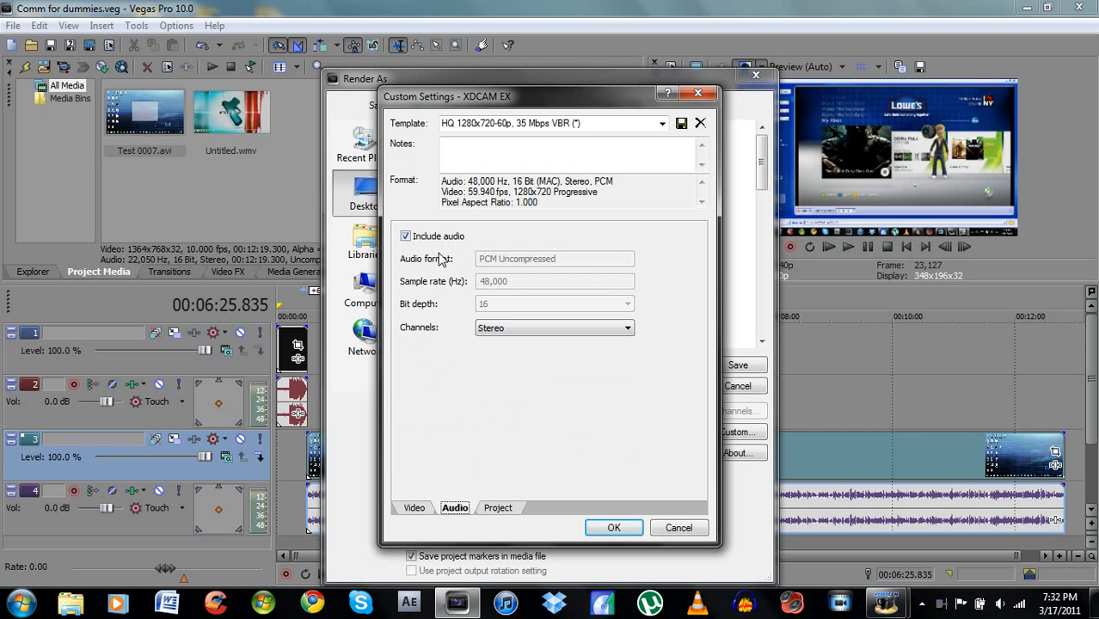
click(408, 237)
click(408, 237)
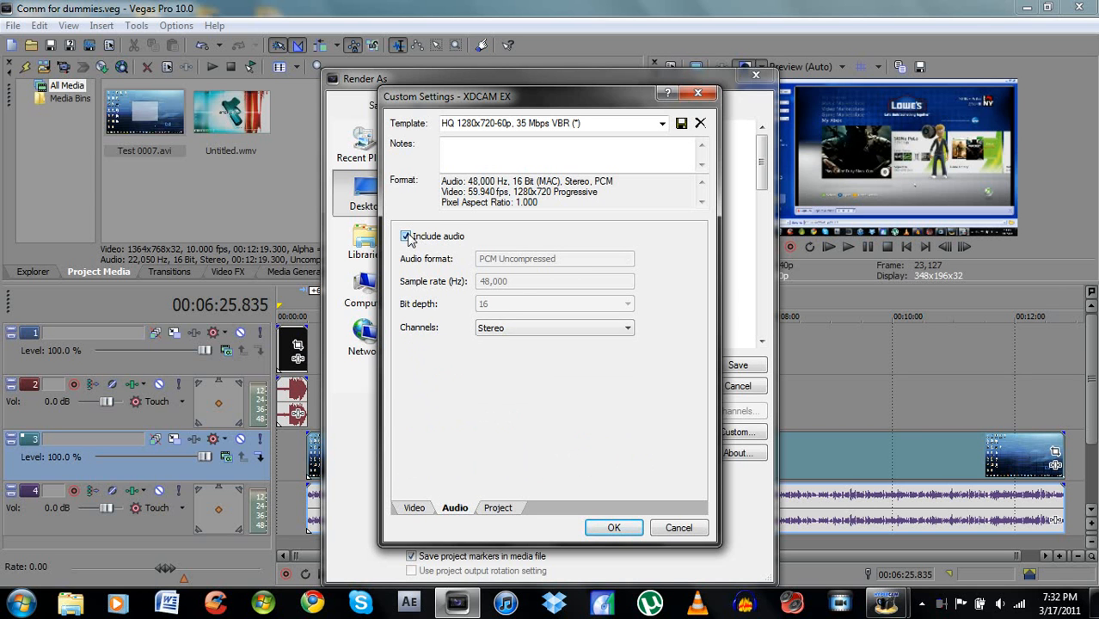
click(486, 328)
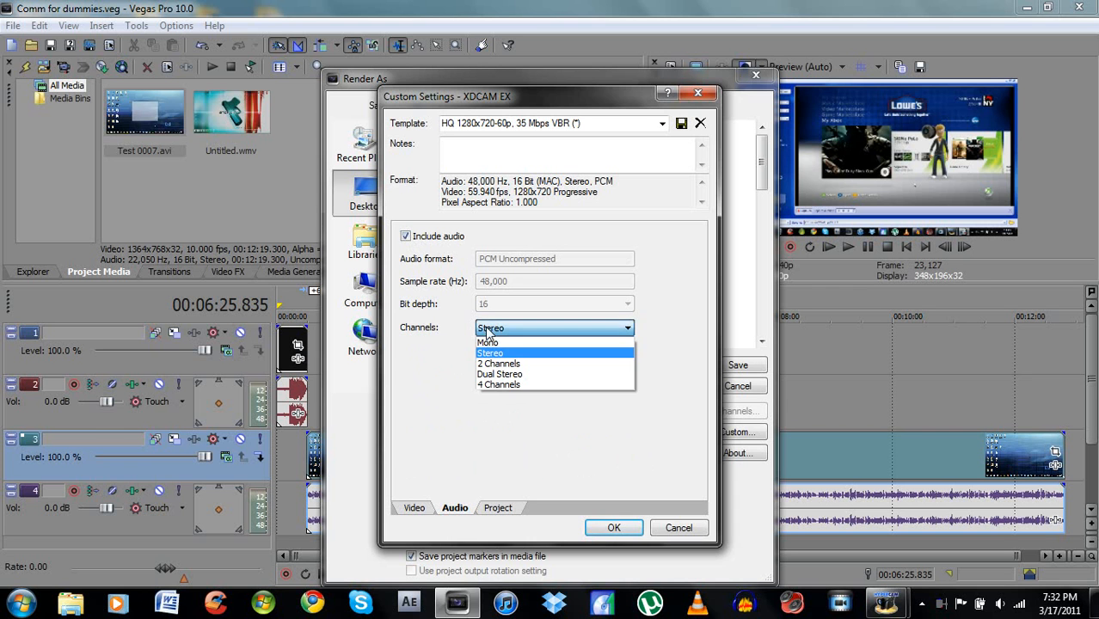
click(486, 327)
- Set the XDCAM EX video rendering quality to Best, accept the custom settings, and close the render setup without rendering
click(498, 509)
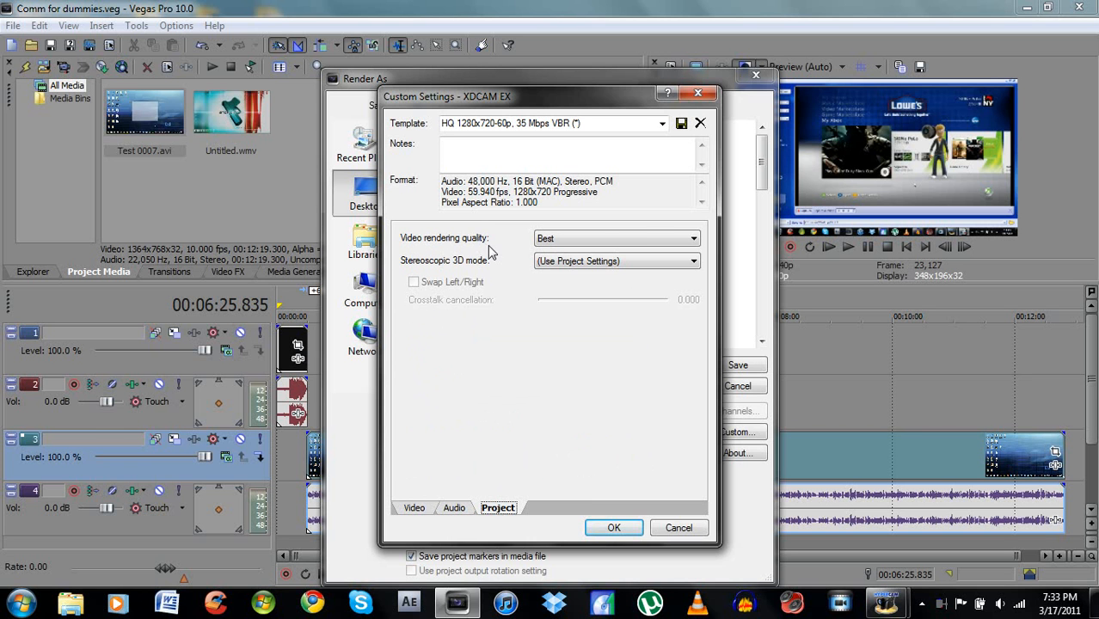
click(692, 241)
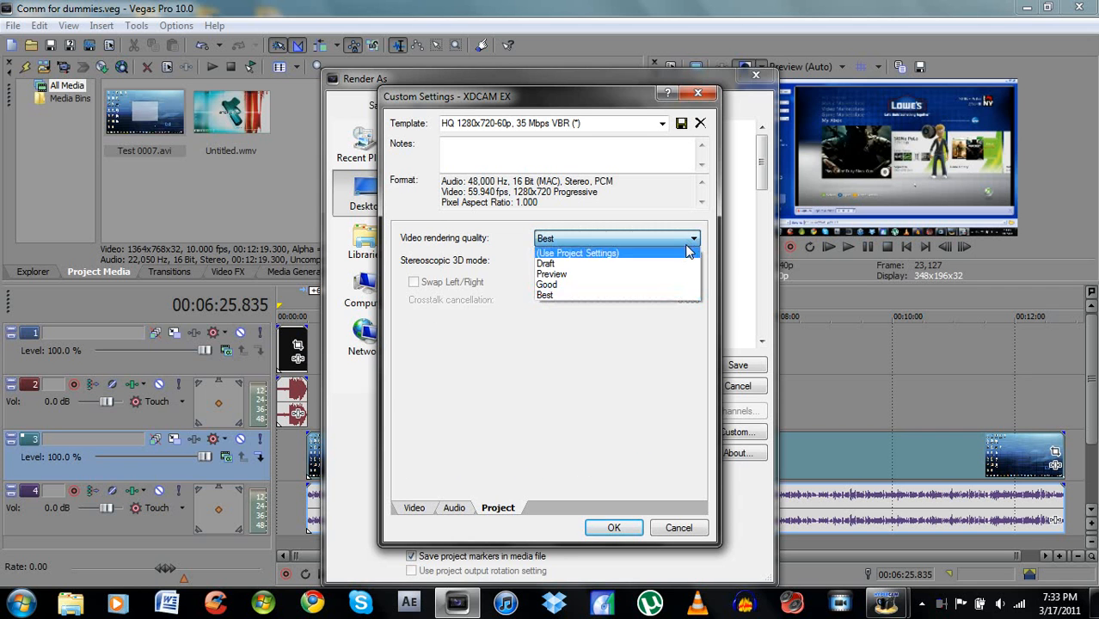
click(672, 297)
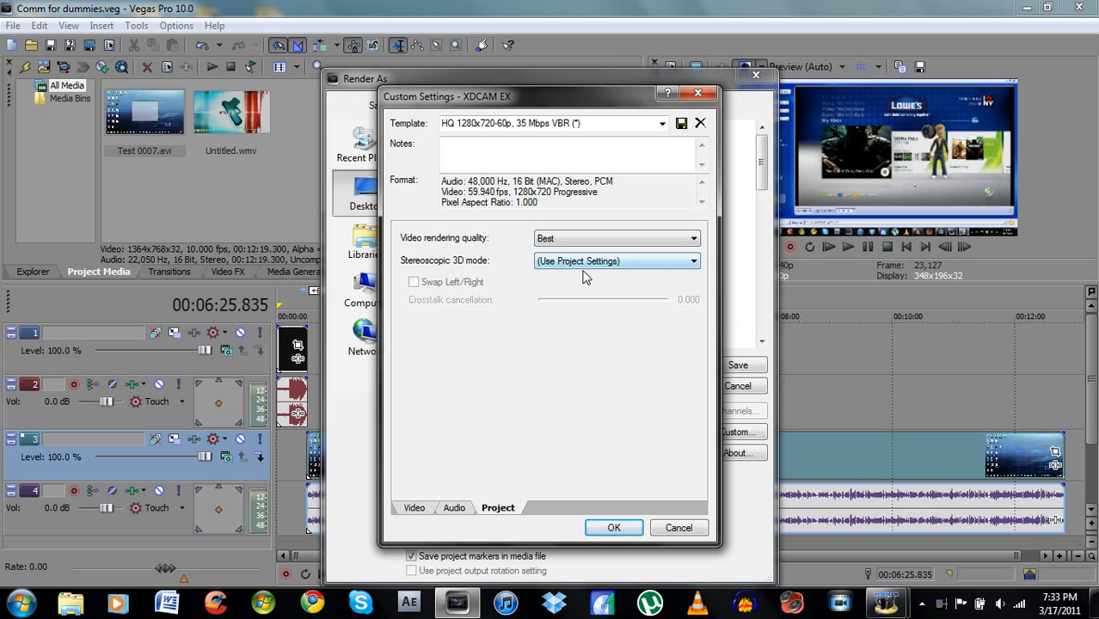
click(611, 528)
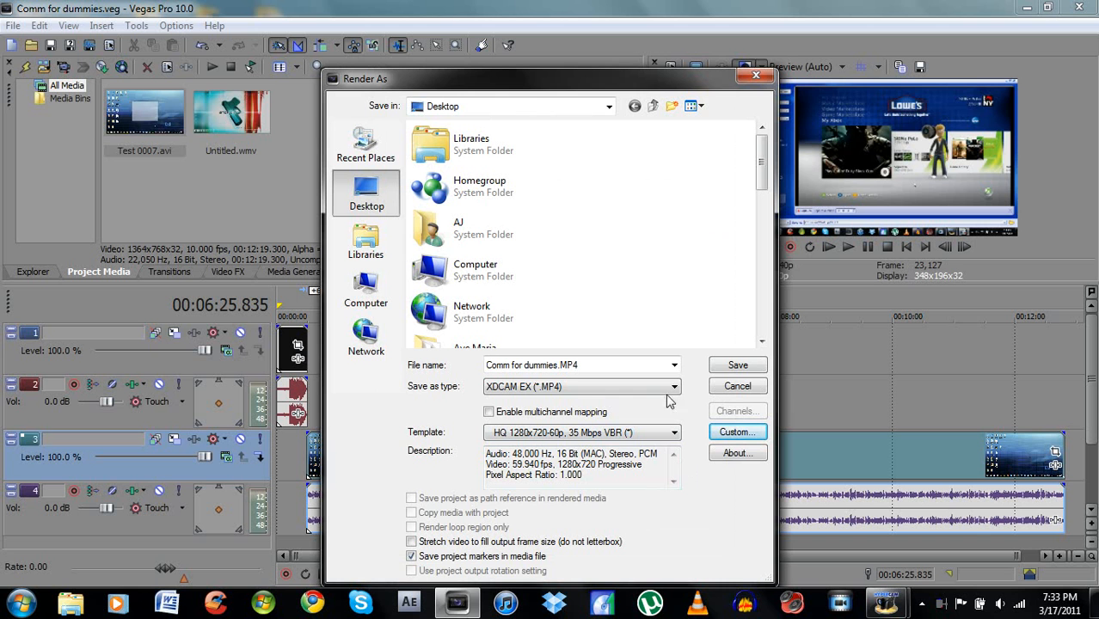
click(756, 80)
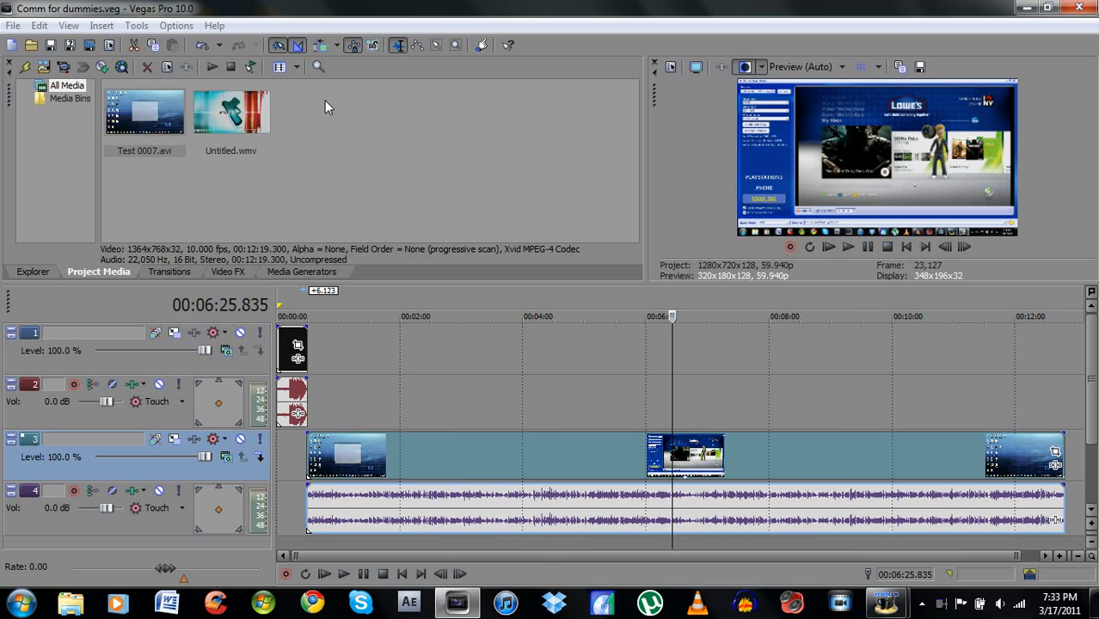